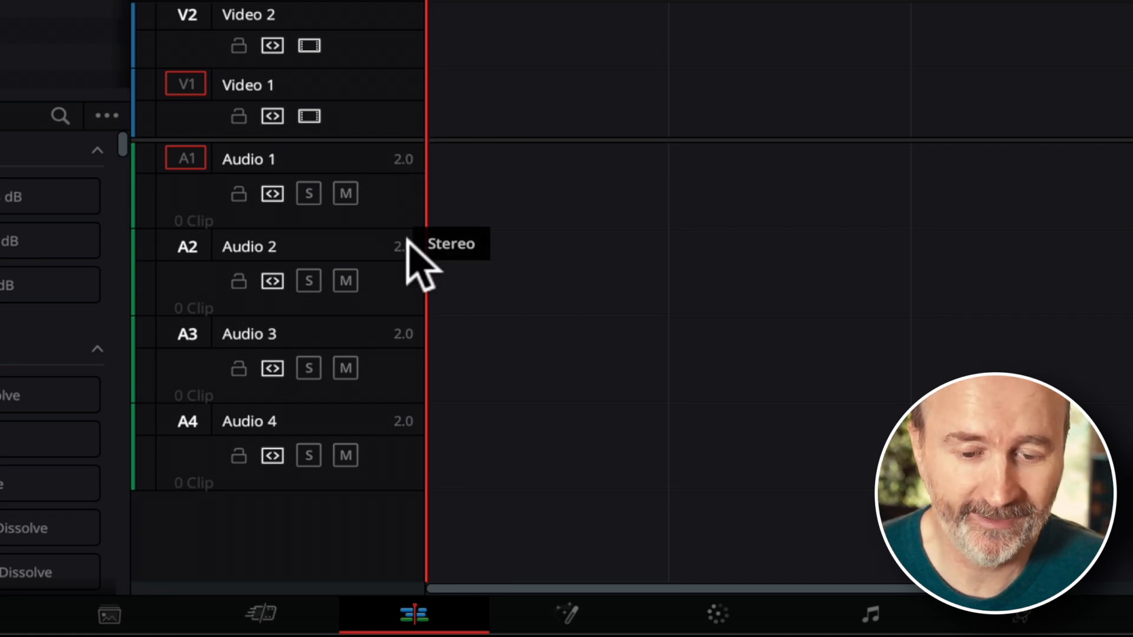
- Change the Audio 1 track type to Mono
{"action": "right_click", "coordinate": [399, 155]}
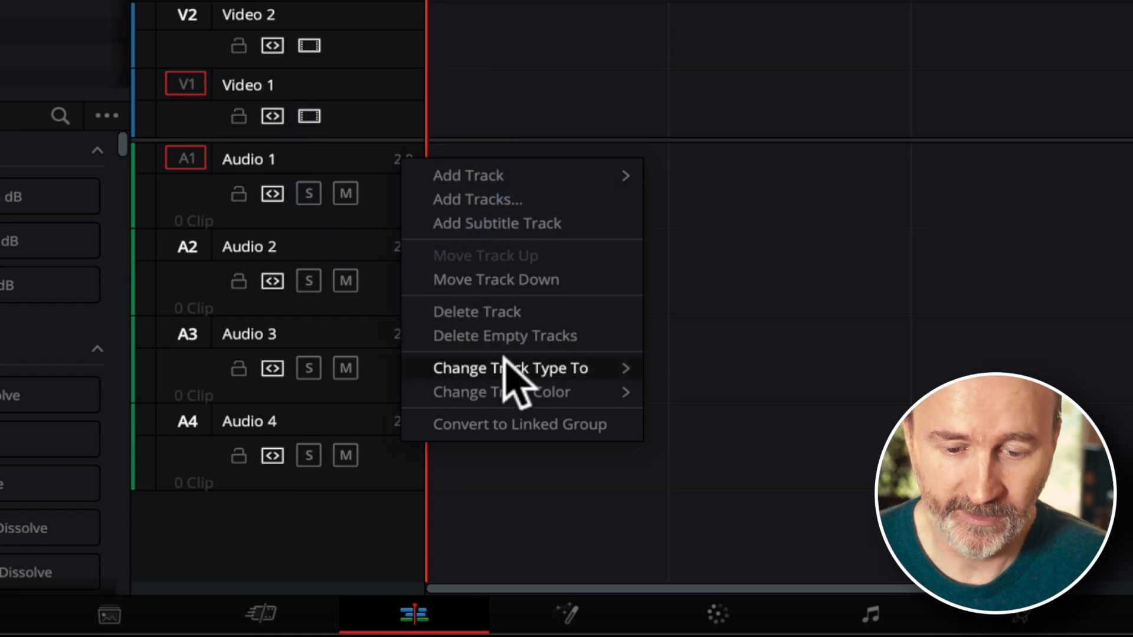
{"action": "mouse_move", "coordinate": [506, 361]}
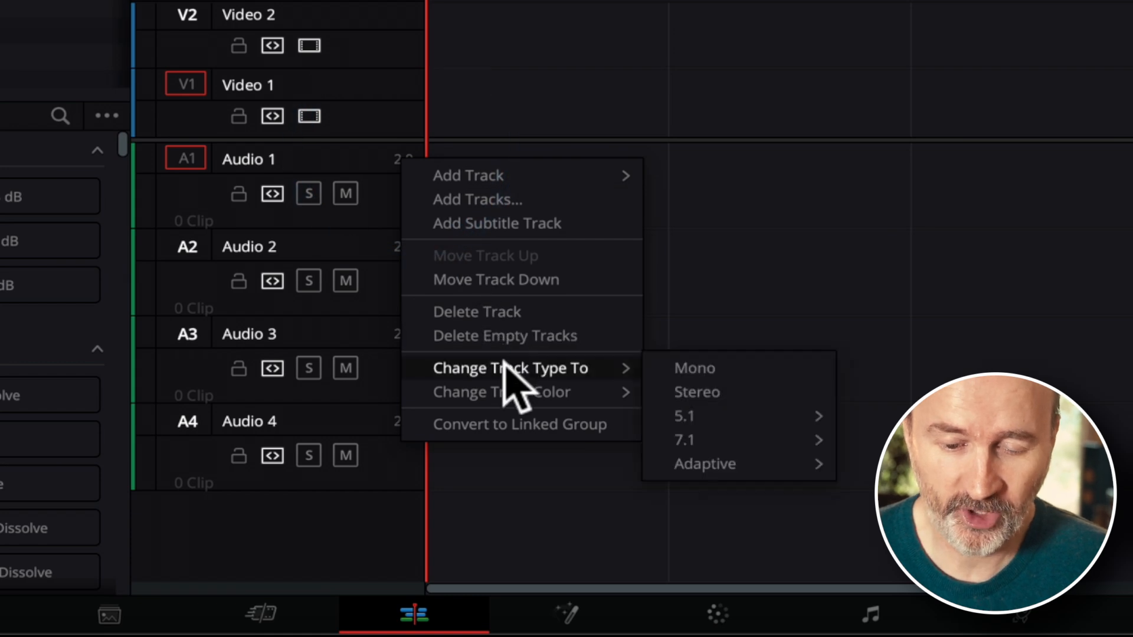
{"action": "left_click", "coordinate": [673, 371]}
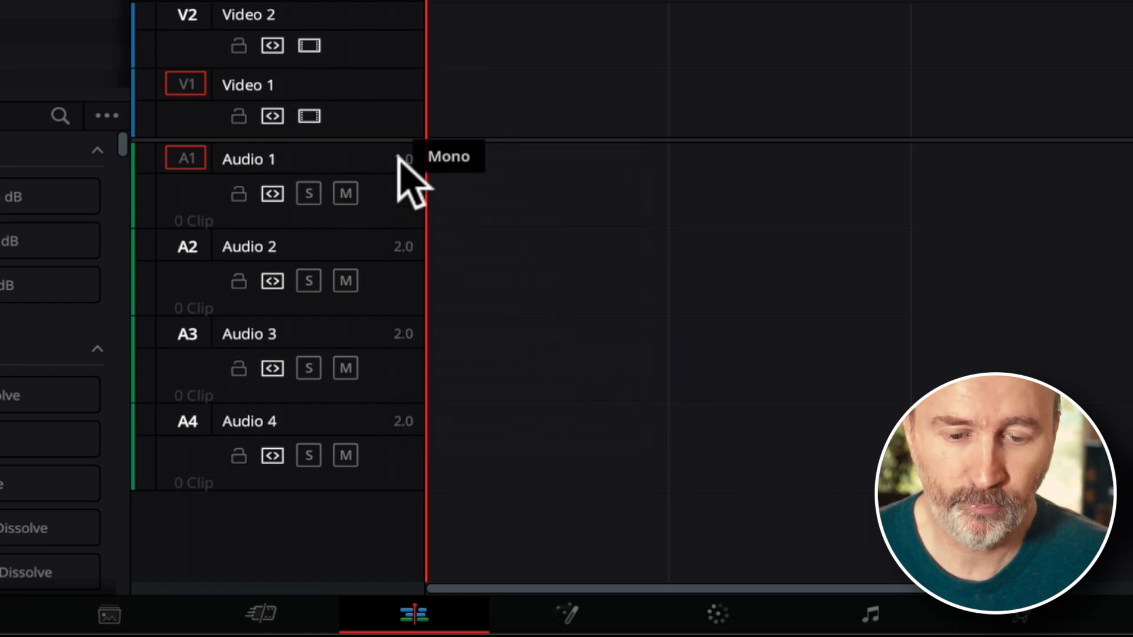
{"action": "right_click", "coordinate": [399, 157]}
{"action": "mouse_move", "coordinate": [575, 377]}
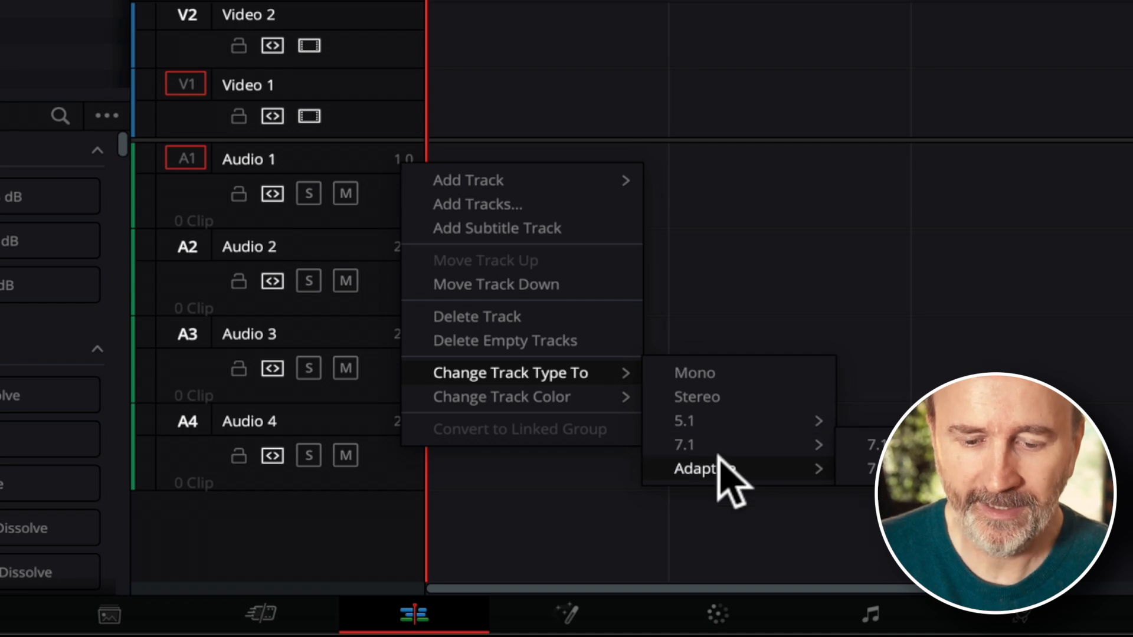
{"action": "mouse_move", "coordinate": [718, 459]}
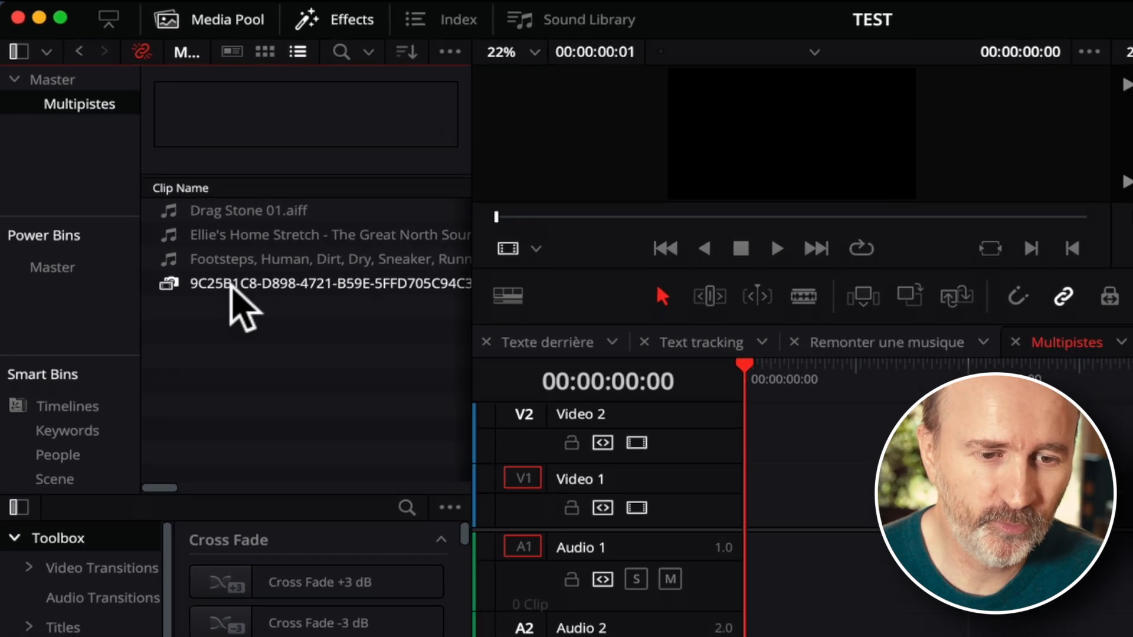
- Open the clip attributes of the video clip in the Multipistes bin
{"action": "left_click", "coordinate": [233, 286]}
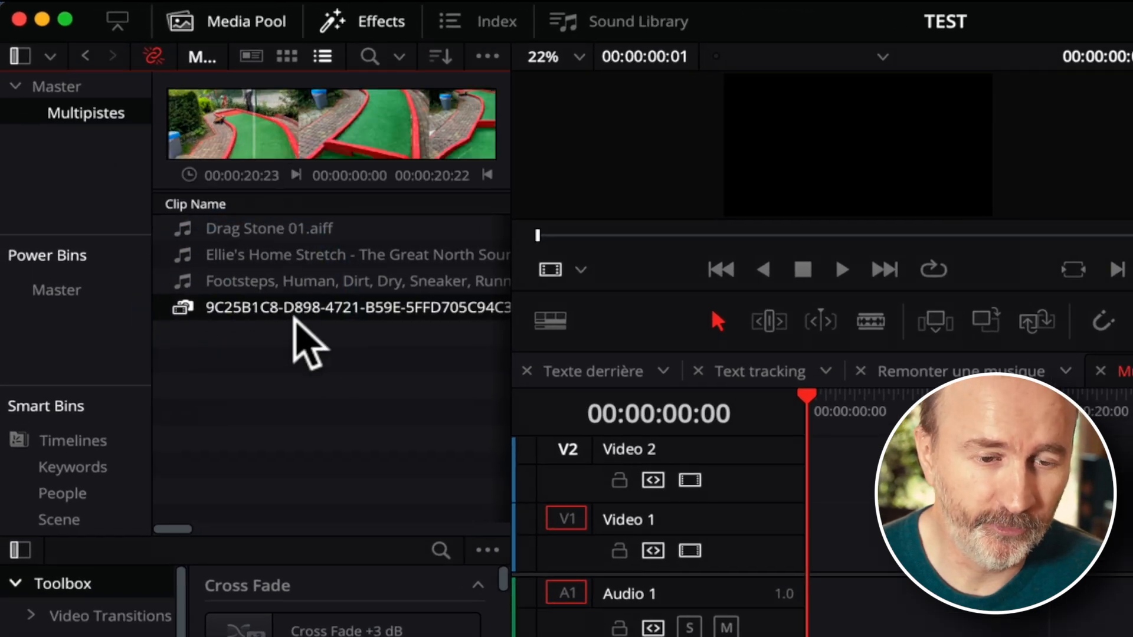
{"action": "right_click", "coordinate": [266, 307]}
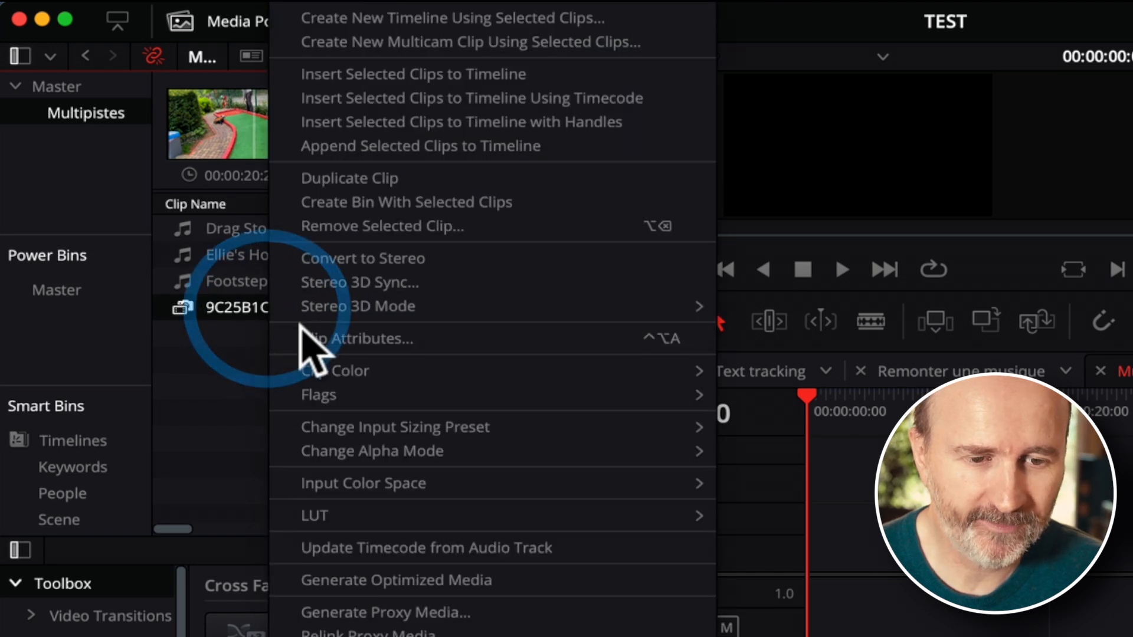
{"action": "left_click", "coordinate": [313, 339]}
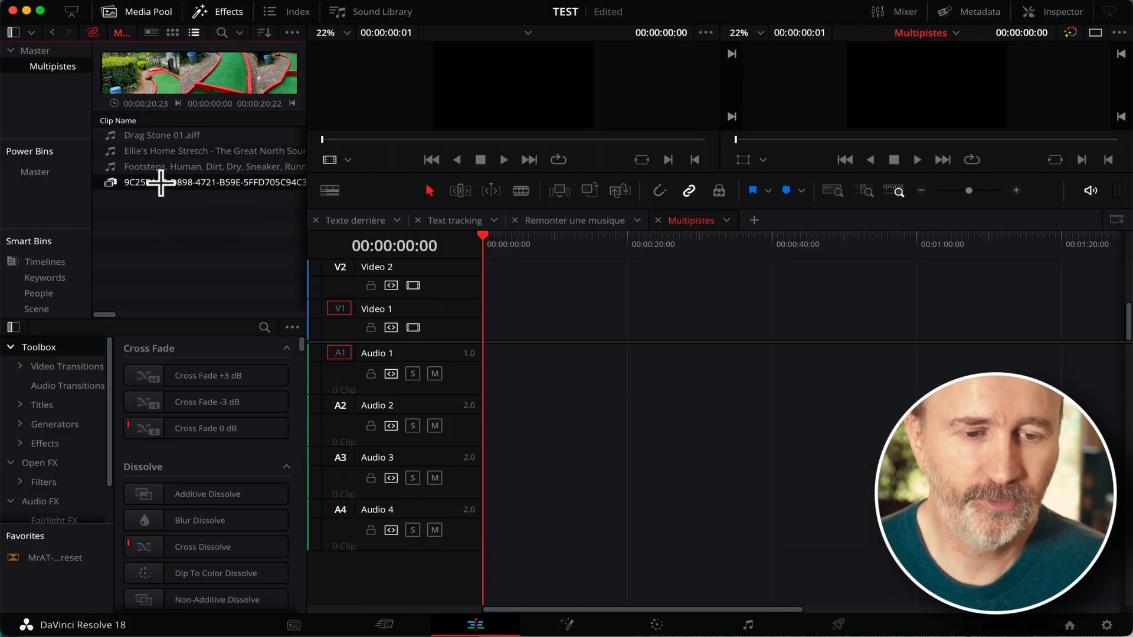
- Place the video clip at the timeline start on Video 2 and stereo track Audio 2, and inspect its audio on the Fairlight page
{"action": "left_click_drag", "start_coordinate": [276, 233], "coordinate": [481, 426]}
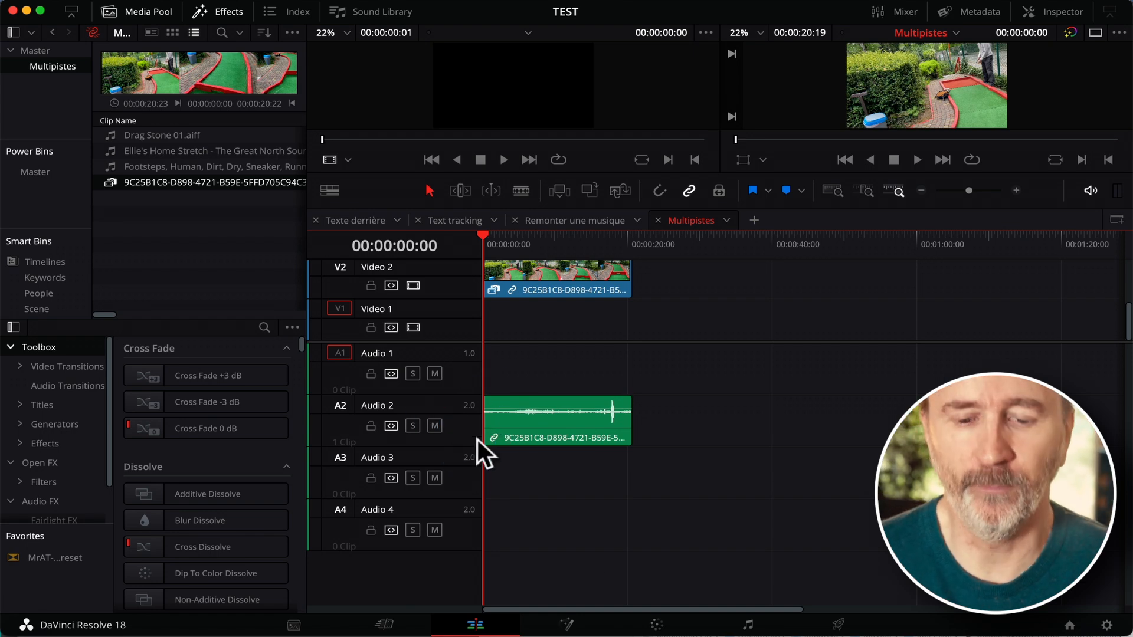
{"action": "left_click", "coordinate": [748, 626]}
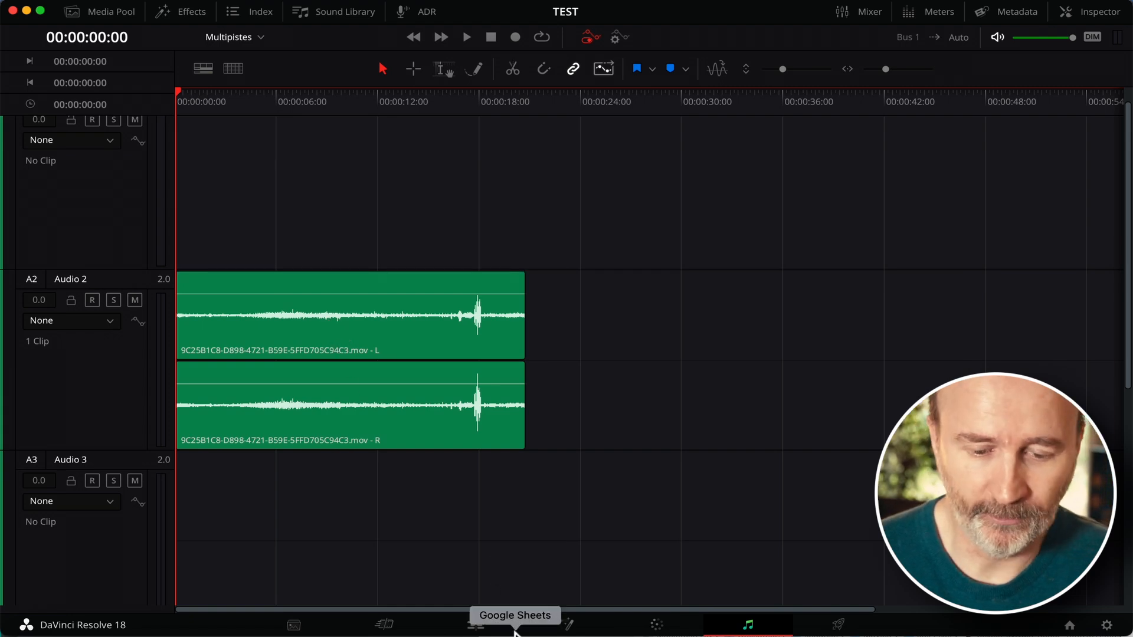
- On the Edit page, move the video clip to Video 1 and mono track Audio 1, and inspect it on the Fairlight page
{"action": "left_click", "coordinate": [475, 625]}
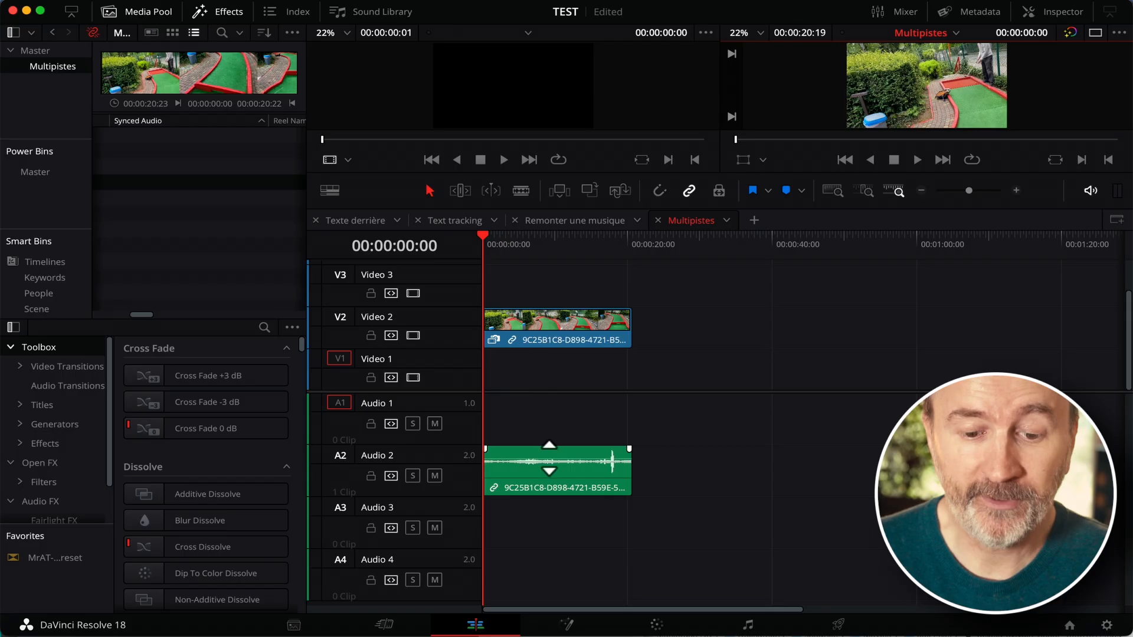
{"action": "left_click_drag", "start_coordinate": [547, 472], "coordinate": [544, 430]}
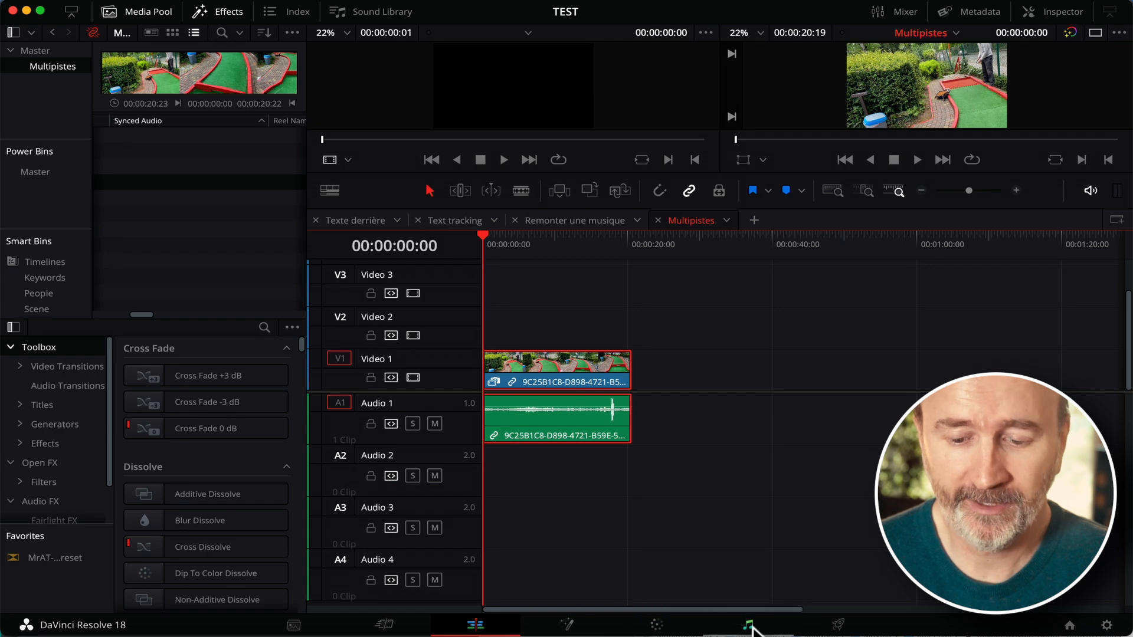
{"action": "left_click", "coordinate": [748, 625]}
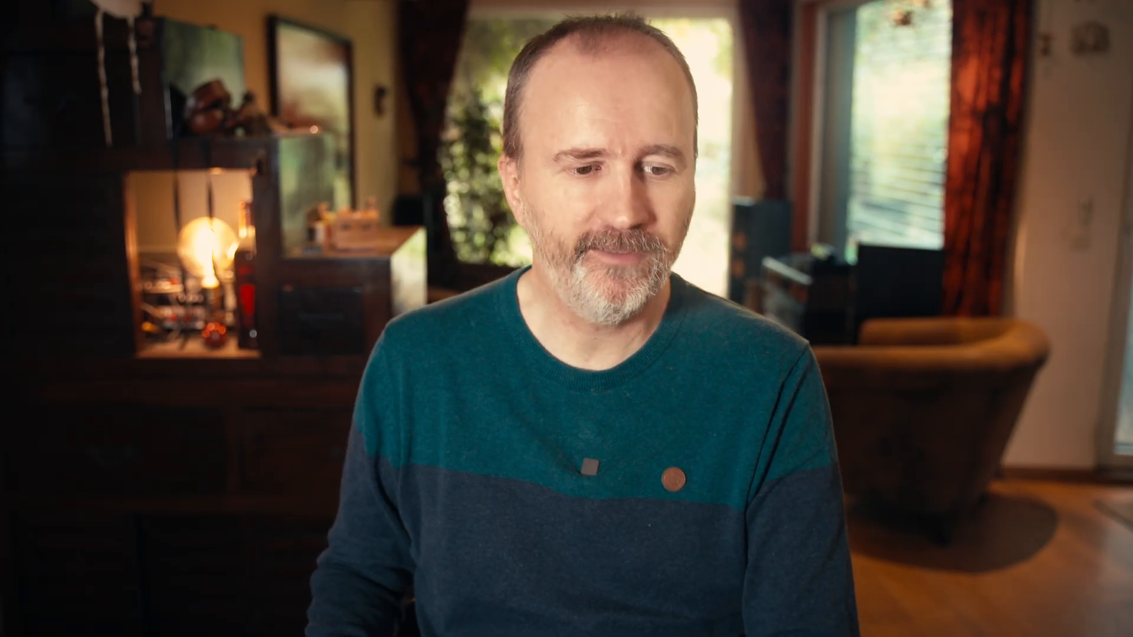
- Open the clip attributes of the Footsteps sound clip in the Multipistes bin to examine its audio format
{"action": "left_click", "coordinate": [198, 280]}
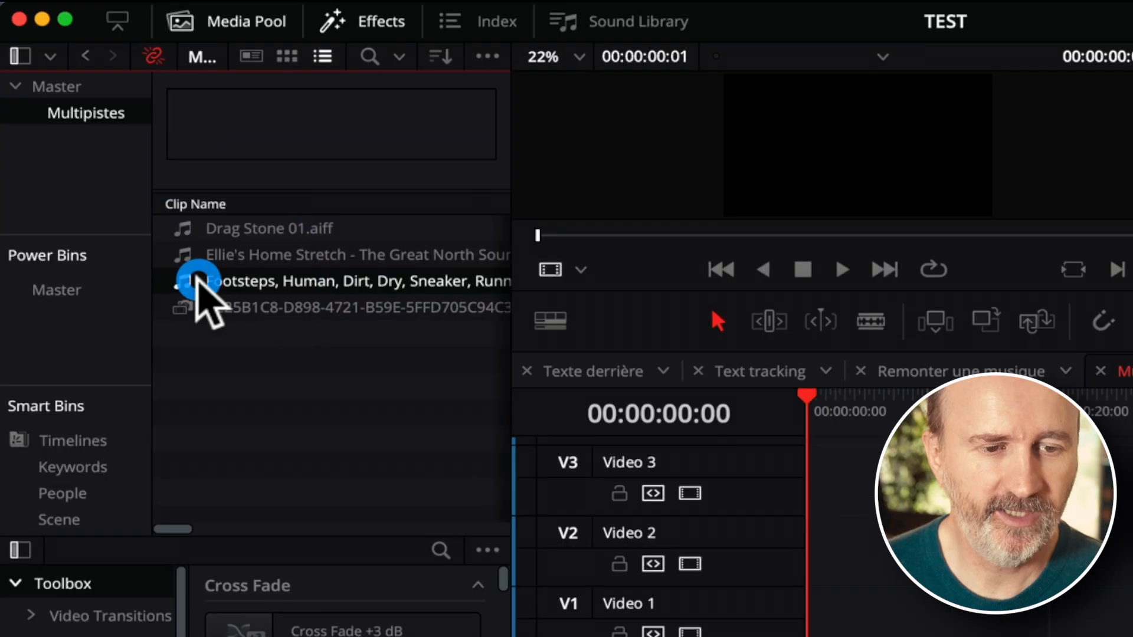
{"action": "right_click", "coordinate": [197, 279]}
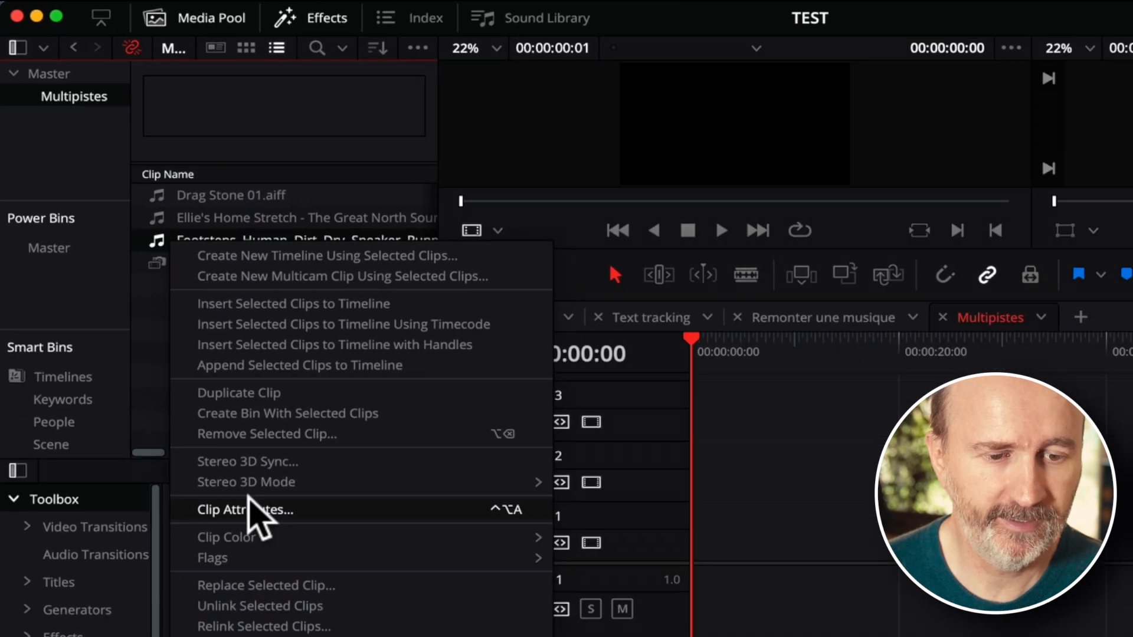
{"action": "left_click", "coordinate": [249, 510]}
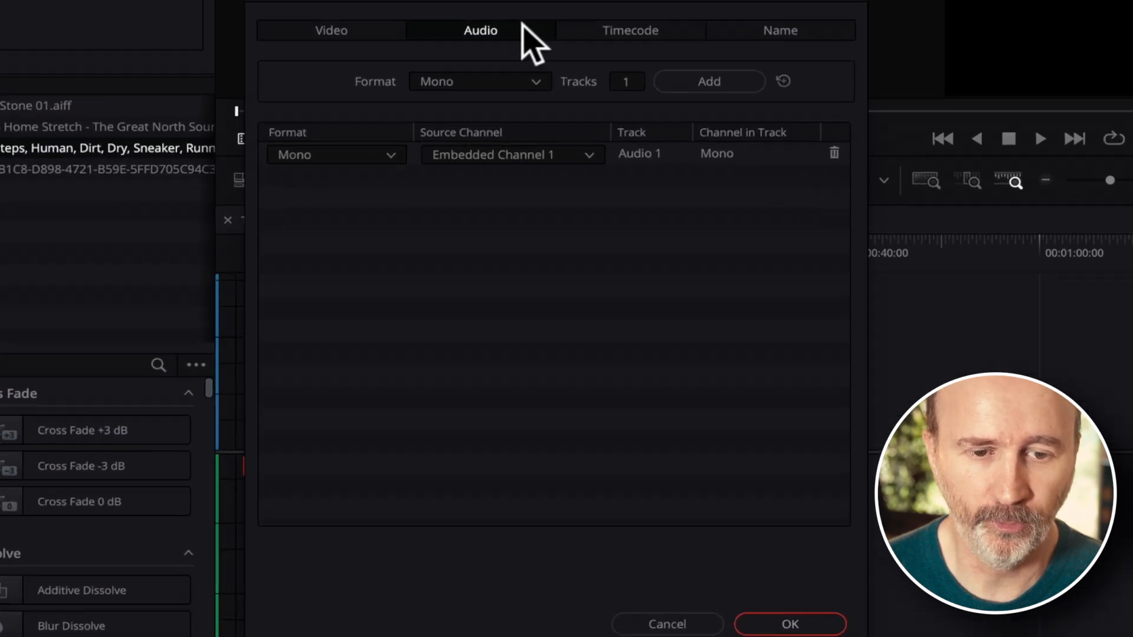
- Place the Footsteps clip at the timeline start on mono track Audio 1, and move it to stereo track Audio 2 on the Fairlight page
{"action": "left_click_drag", "start_coordinate": [199, 166], "coordinate": [479, 417]}
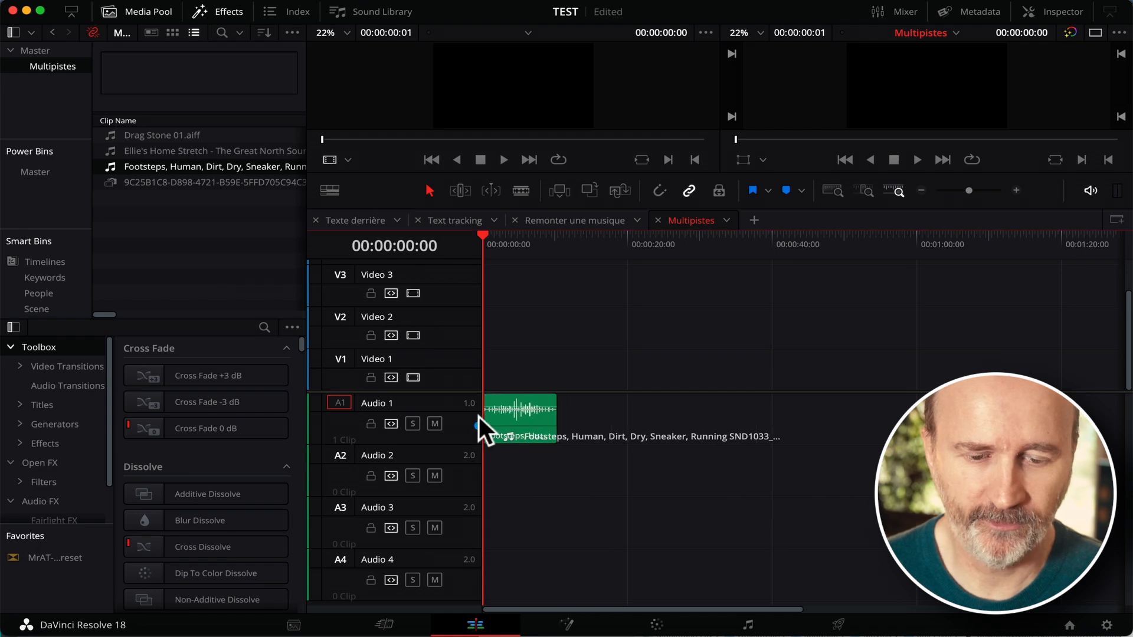
{"action": "left_click", "coordinate": [747, 625]}
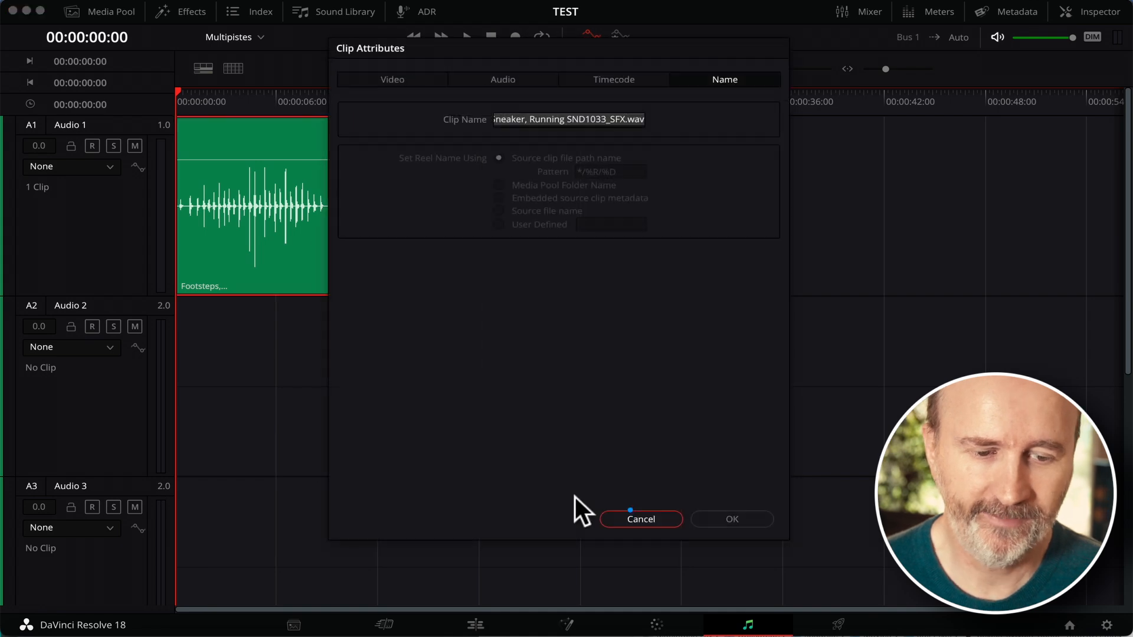
{"action": "left_click", "coordinate": [631, 512]}
{"action": "left_click_drag", "start_coordinate": [235, 255], "coordinate": [218, 416]}
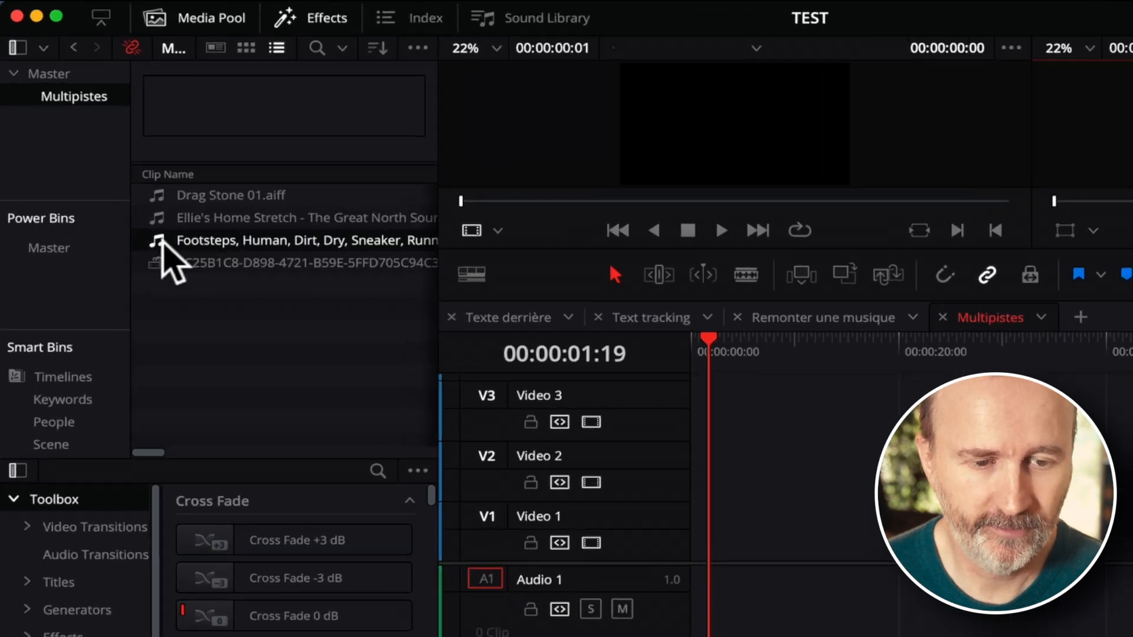
- Set the audio format of the bin's Footsteps clip to Stereo in its clip attributes
{"action": "right_click", "coordinate": [164, 243]}
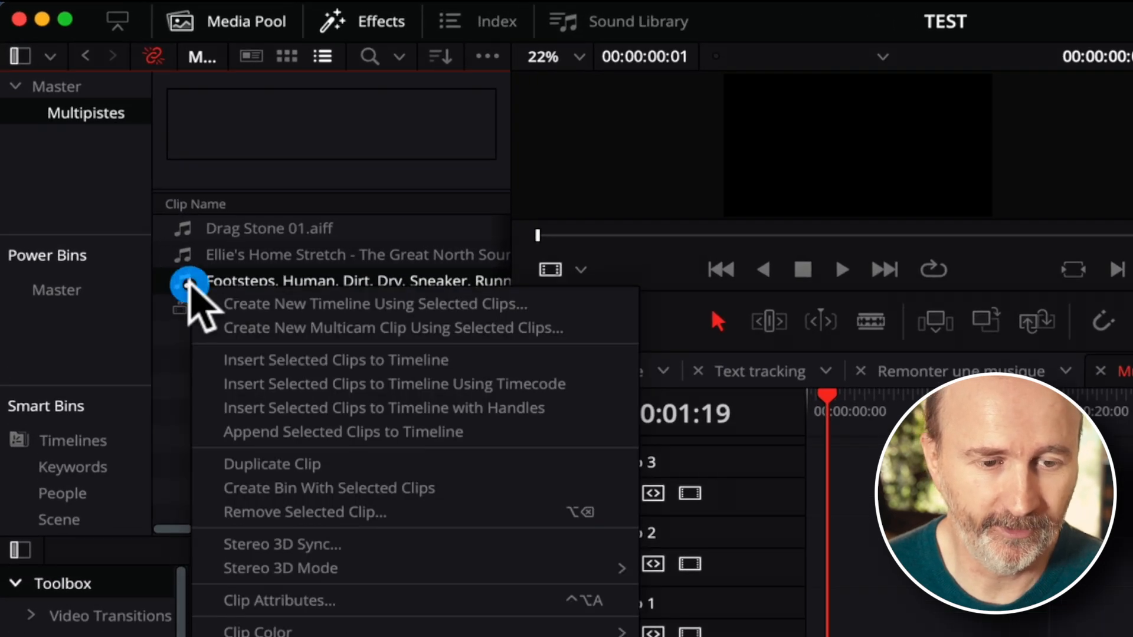
{"action": "left_click", "coordinate": [229, 503]}
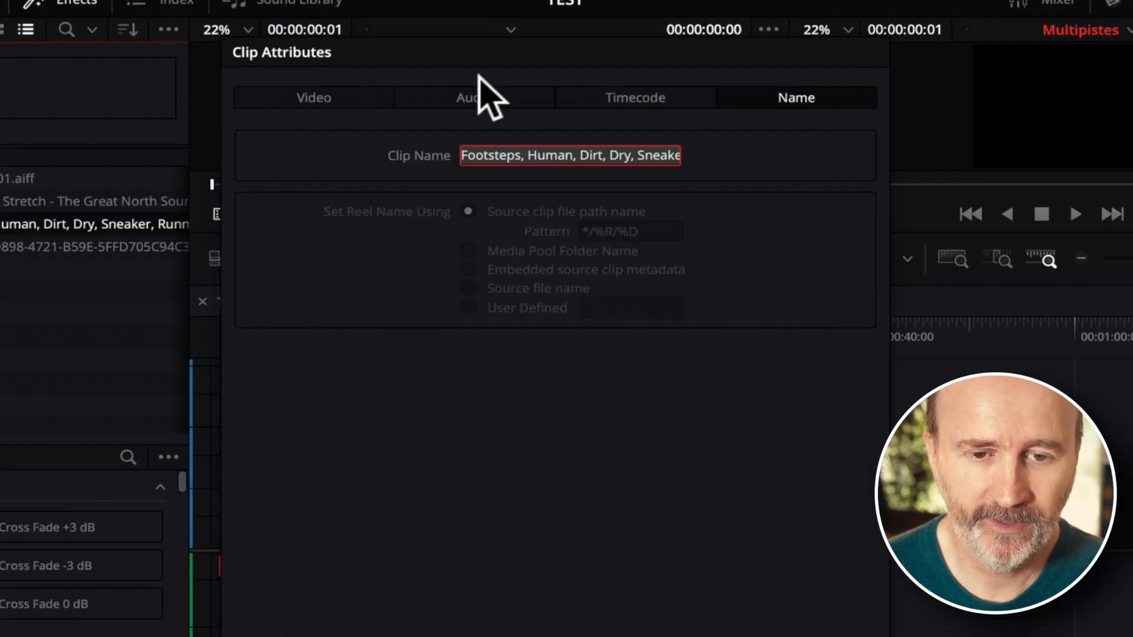
{"action": "left_click", "coordinate": [663, 232]}
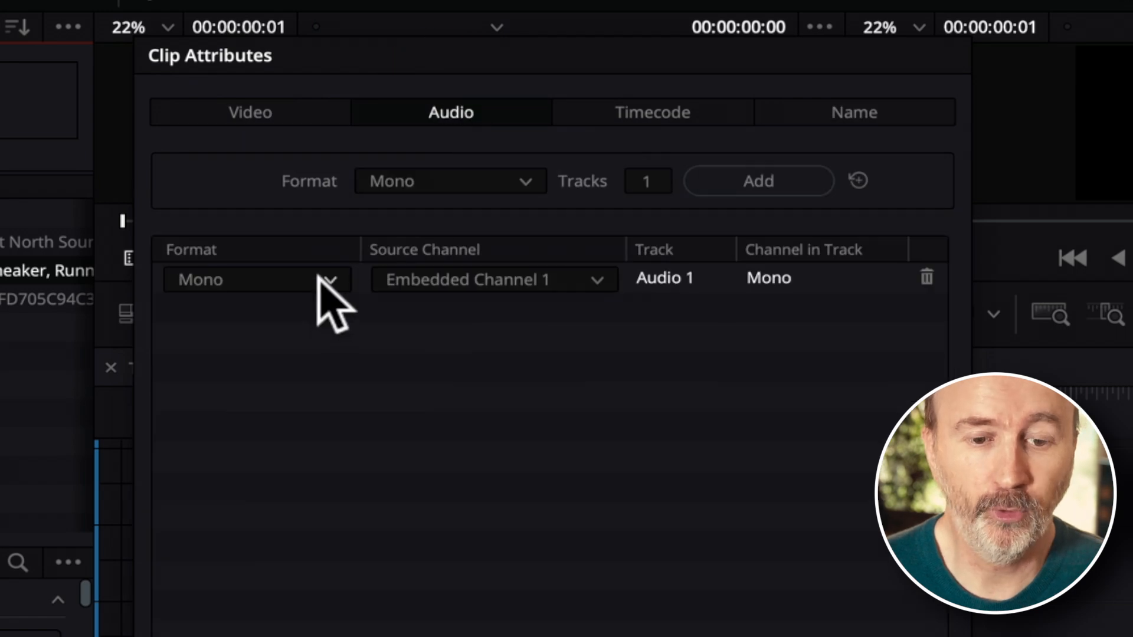
{"action": "left_click", "coordinate": [326, 280]}
{"action": "left_click", "coordinate": [293, 338]}
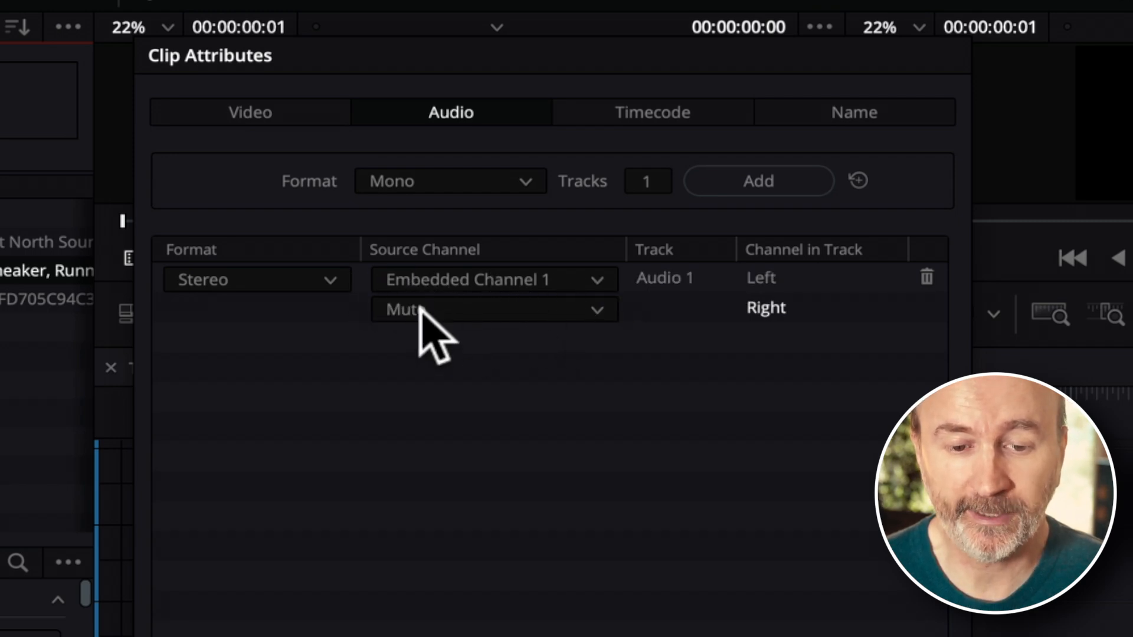
- Assign Embedded Channel 1 as the source of the clip's right channel and apply the attributes
{"action": "left_click", "coordinate": [585, 306]}
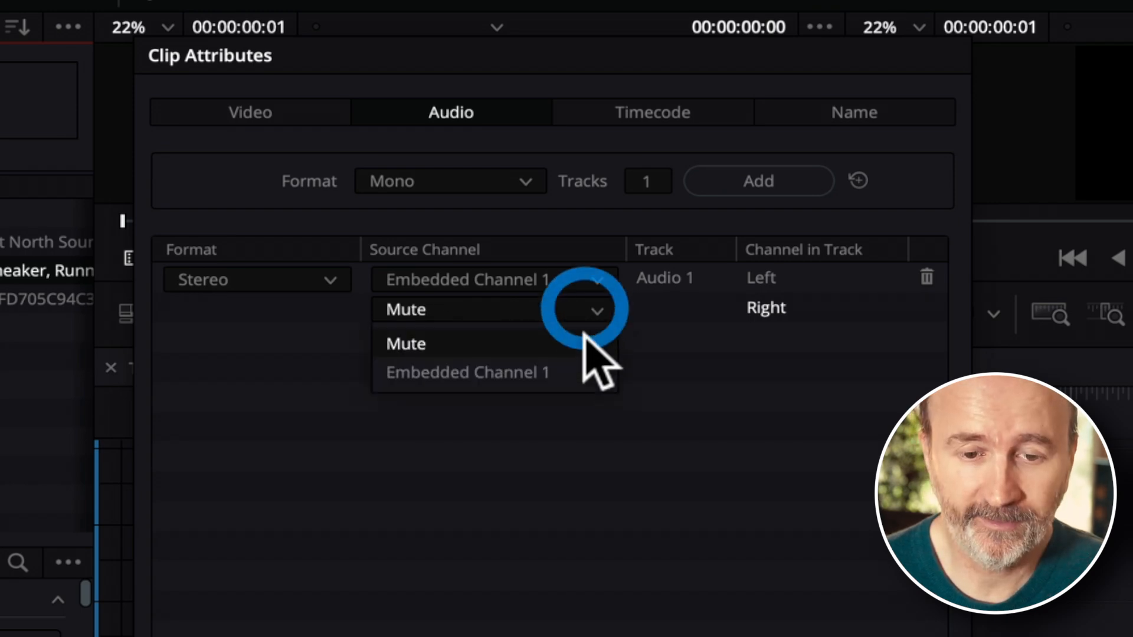
{"action": "left_click", "coordinate": [576, 371]}
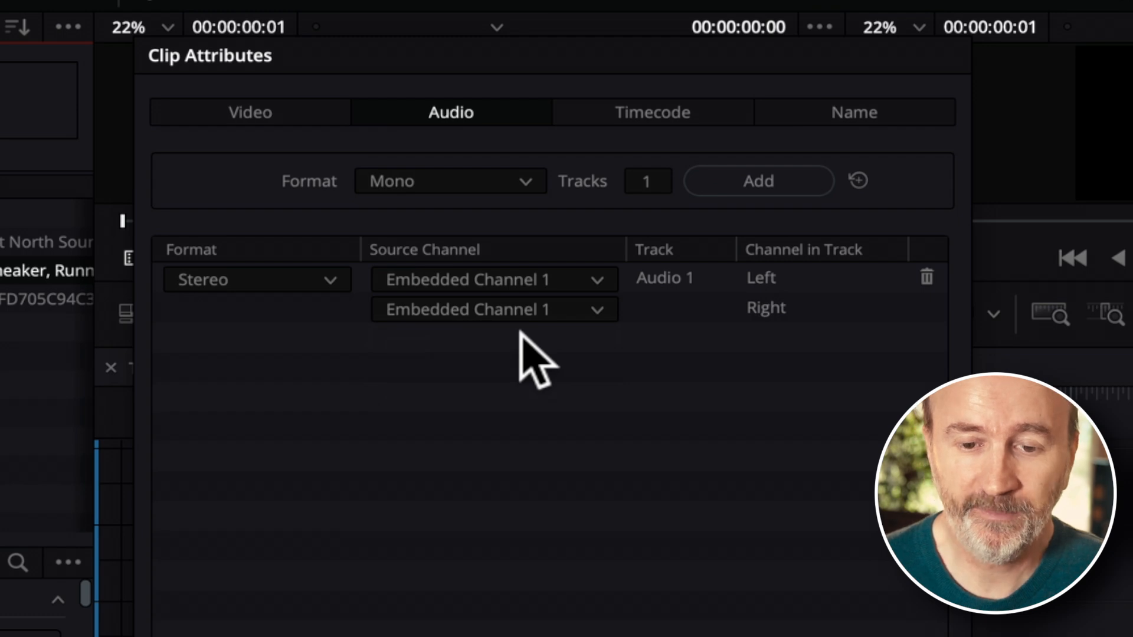
{"action": "left_click", "coordinate": [743, 519]}
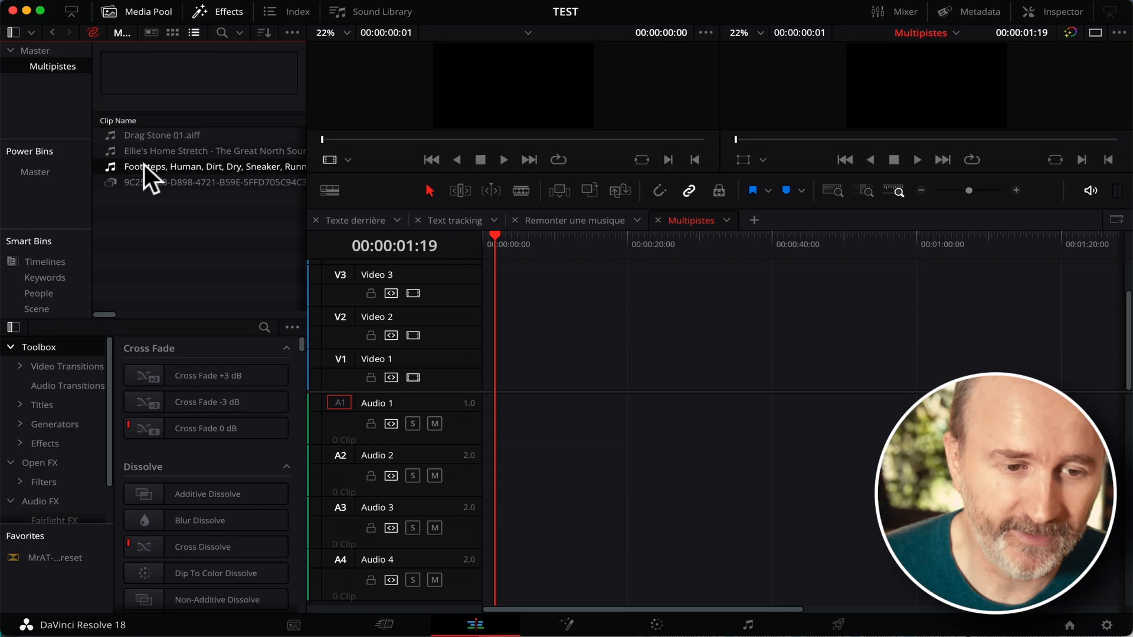
- Place the Footsteps clip at the timeline start on stereo track Audio 2 and play it on the Fairlight page
{"action": "left_click_drag", "start_coordinate": [144, 164], "coordinate": [482, 473]}
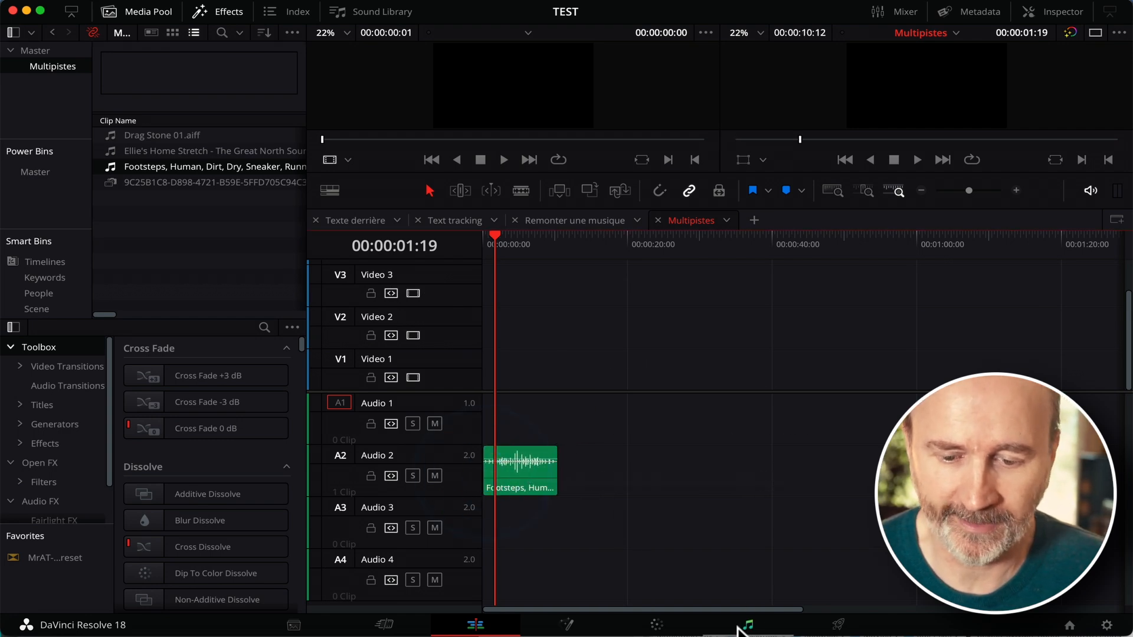
{"action": "left_click", "coordinate": [740, 629]}
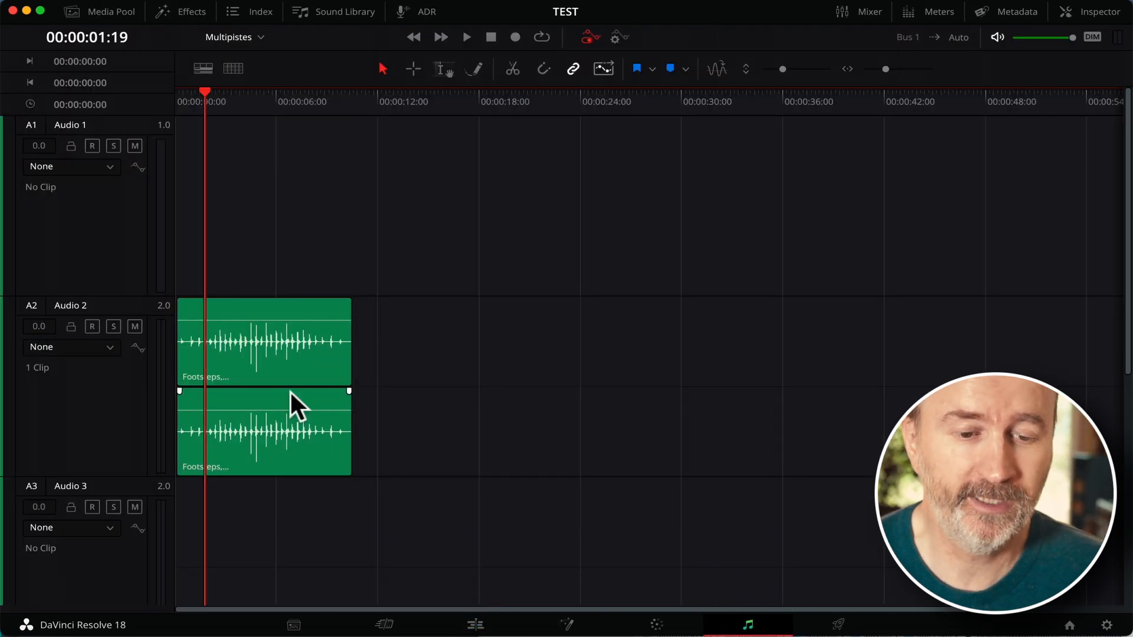
{"action": "key", "text": "space"}
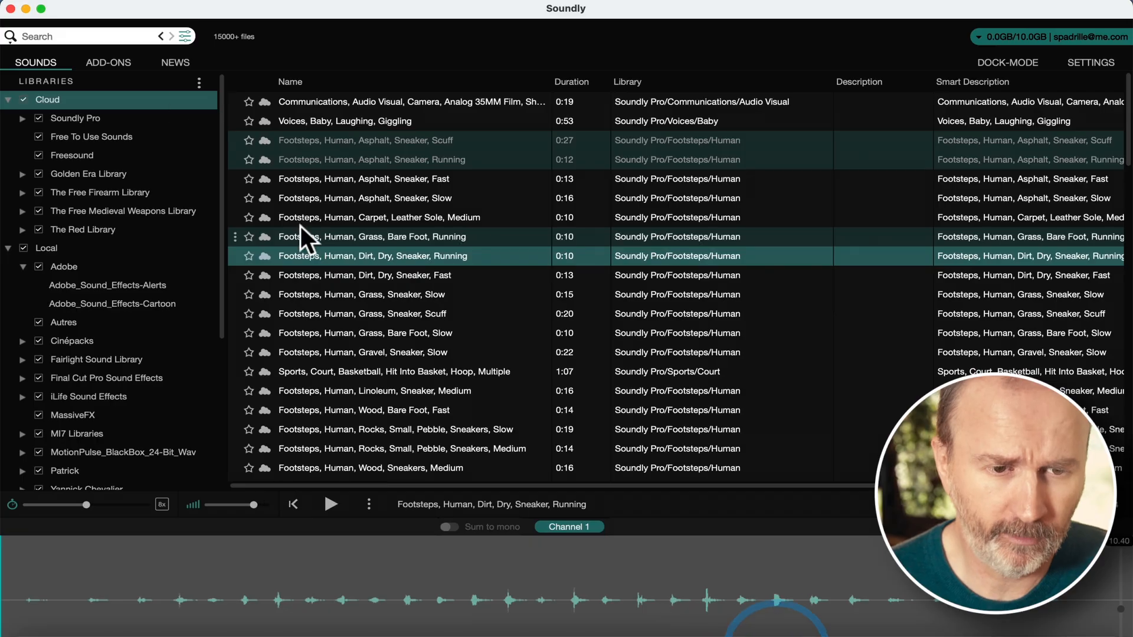
- Search Soundly for "car pass" and place the Sports Car Passing sound near the start of Audio 2 in DaVinci Resolve
{"action": "left_click", "coordinate": [85, 36]}
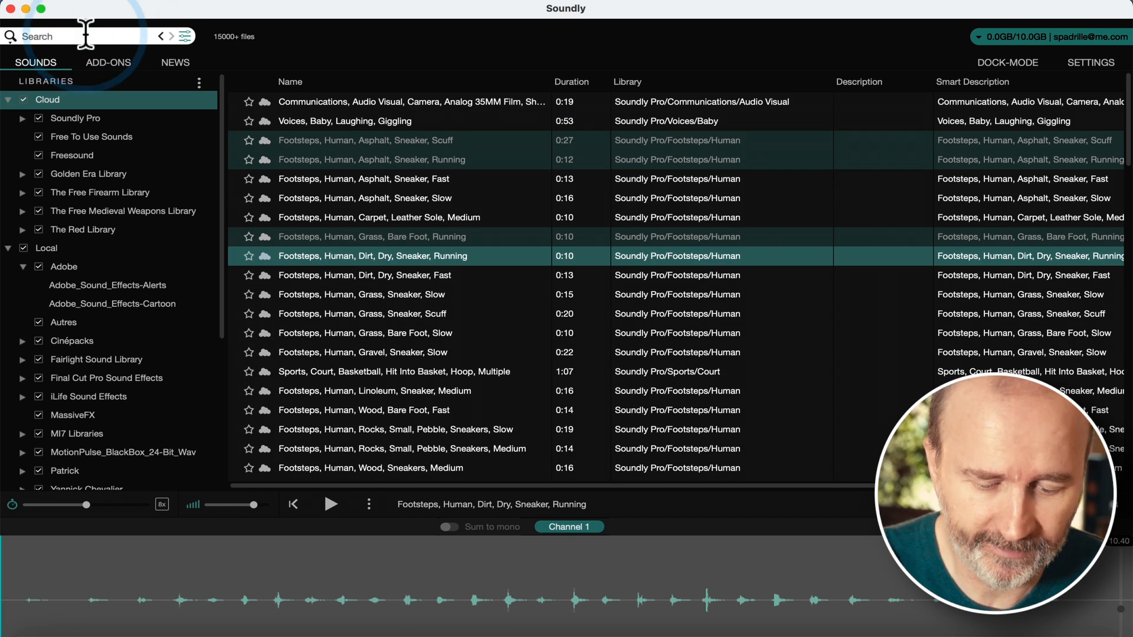
{"action": "type", "text": "car pass"}
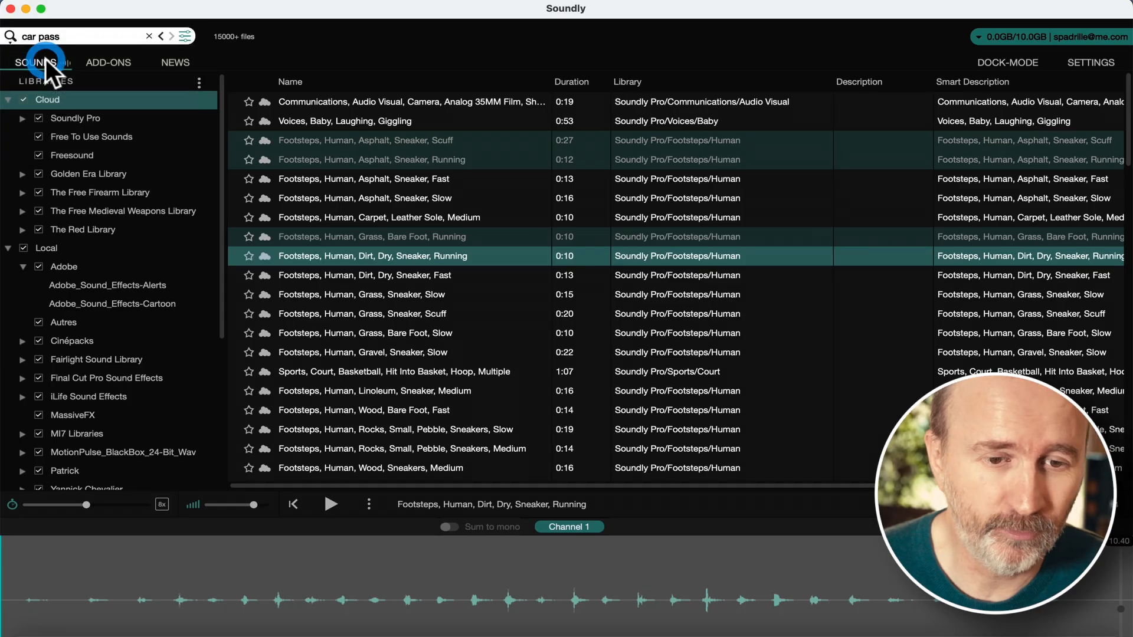
{"action": "left_click", "coordinate": [293, 104]}
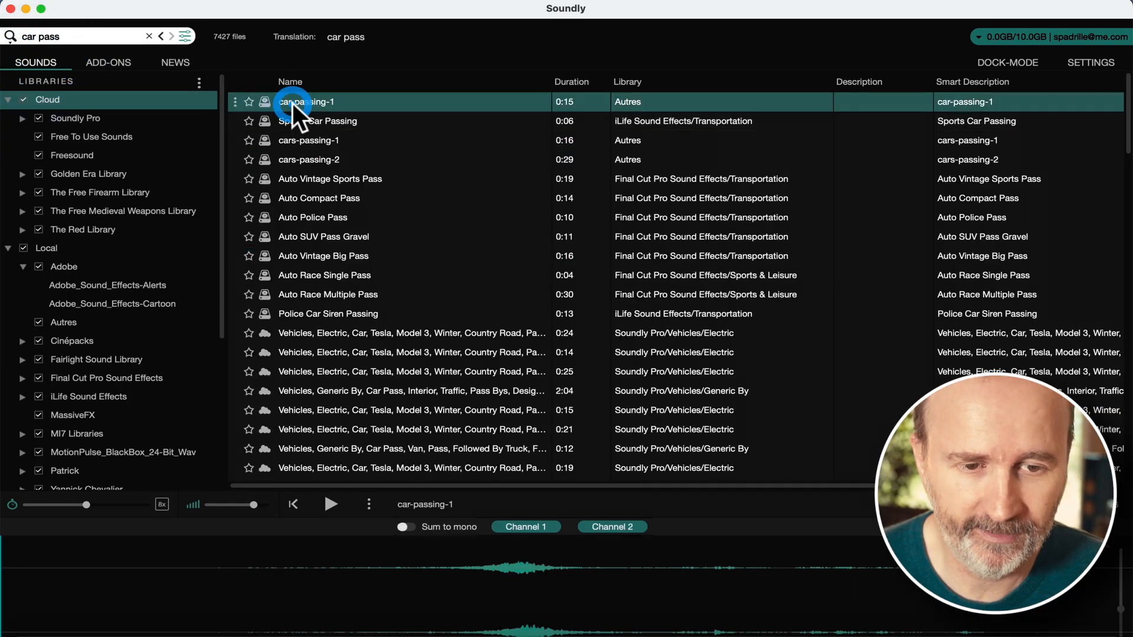
{"action": "key", "text": "Down"}
{"action": "left_click_drag", "start_coordinate": [601, 584], "coordinate": [555, 395]}
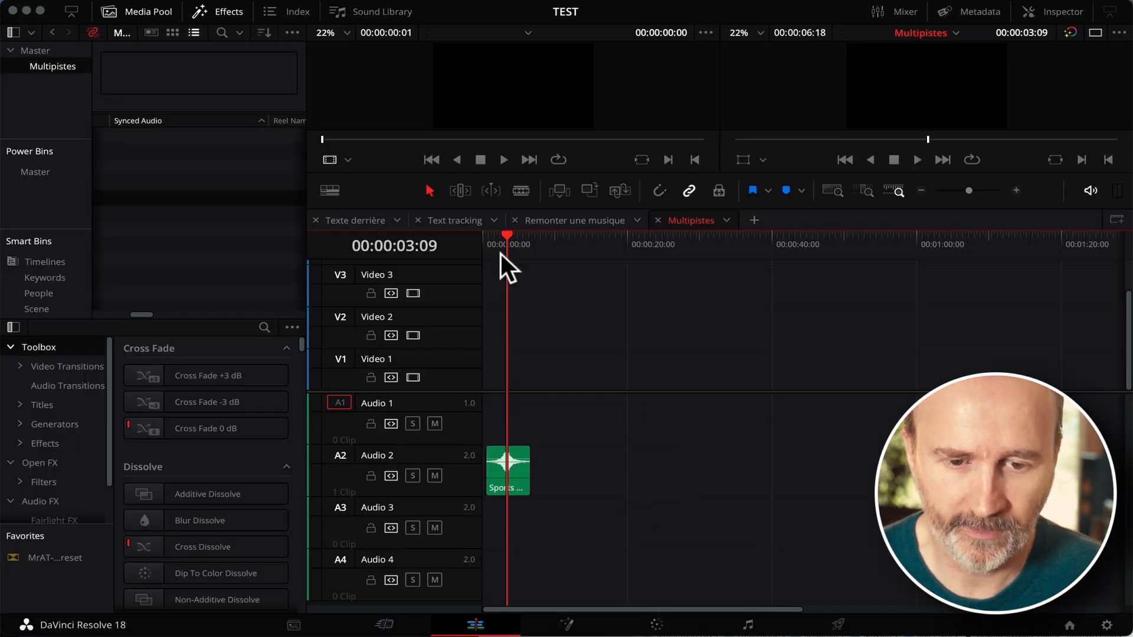
- Play the Sports Car Passing clip from the start of the timeline
{"action": "left_click_drag", "start_coordinate": [477, 243], "coordinate": [469, 246]}
{"action": "key", "text": "space"}
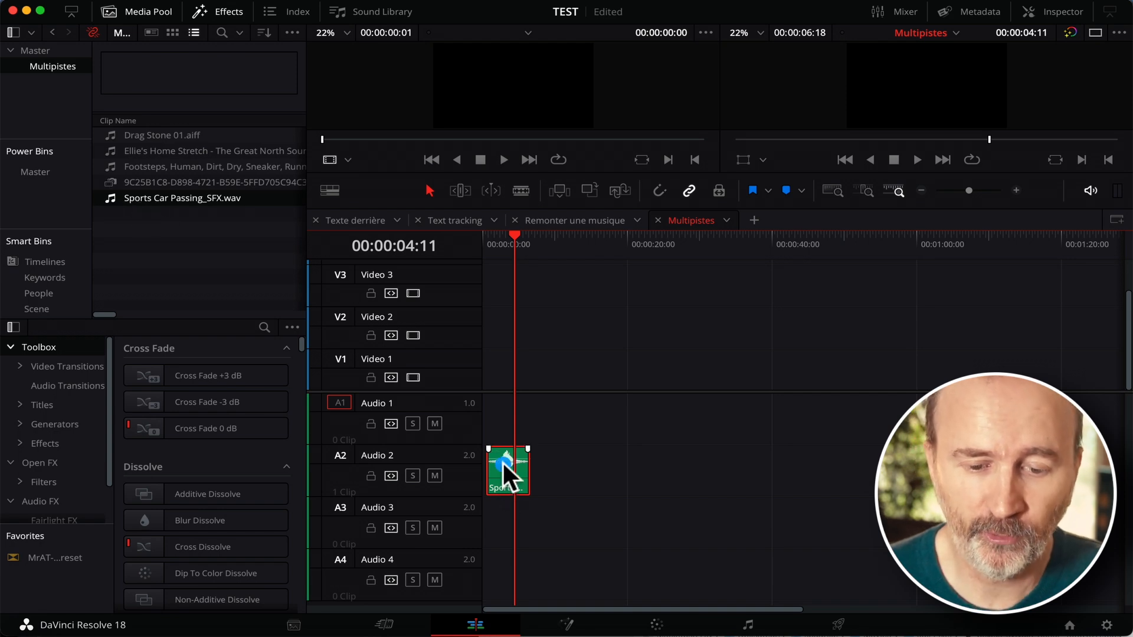
- Swap the Sports Car Passing clip's sources, Embedded Channel 2 for left and Embedded Channel 1 for right, and return the playhead to the start
{"action": "right_click", "coordinate": [501, 461]}
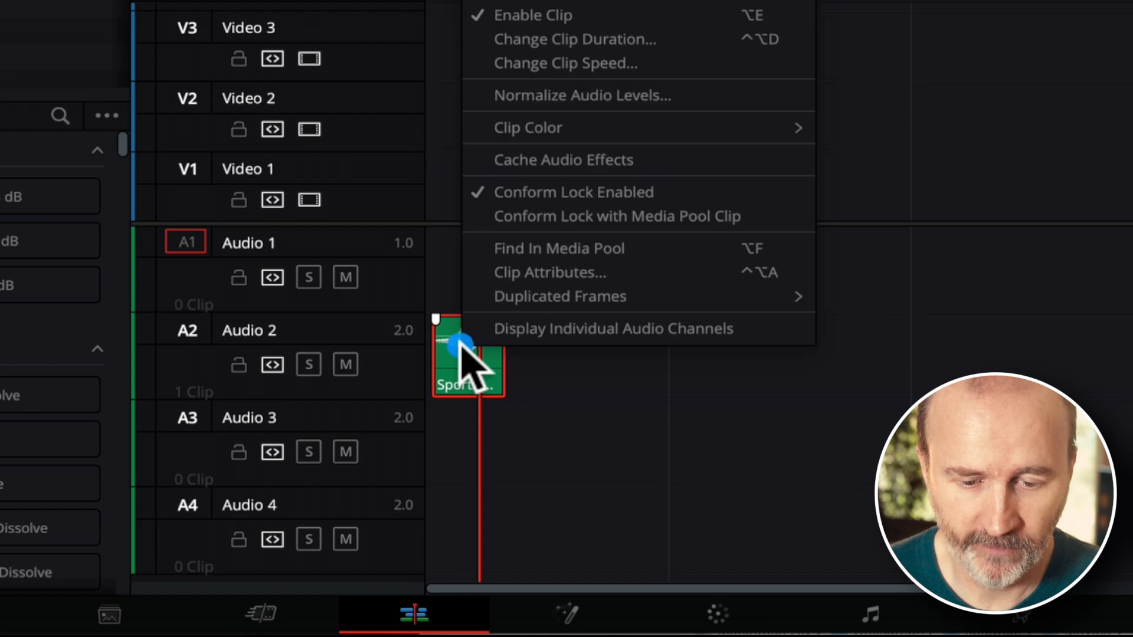
{"action": "left_click", "coordinate": [548, 271]}
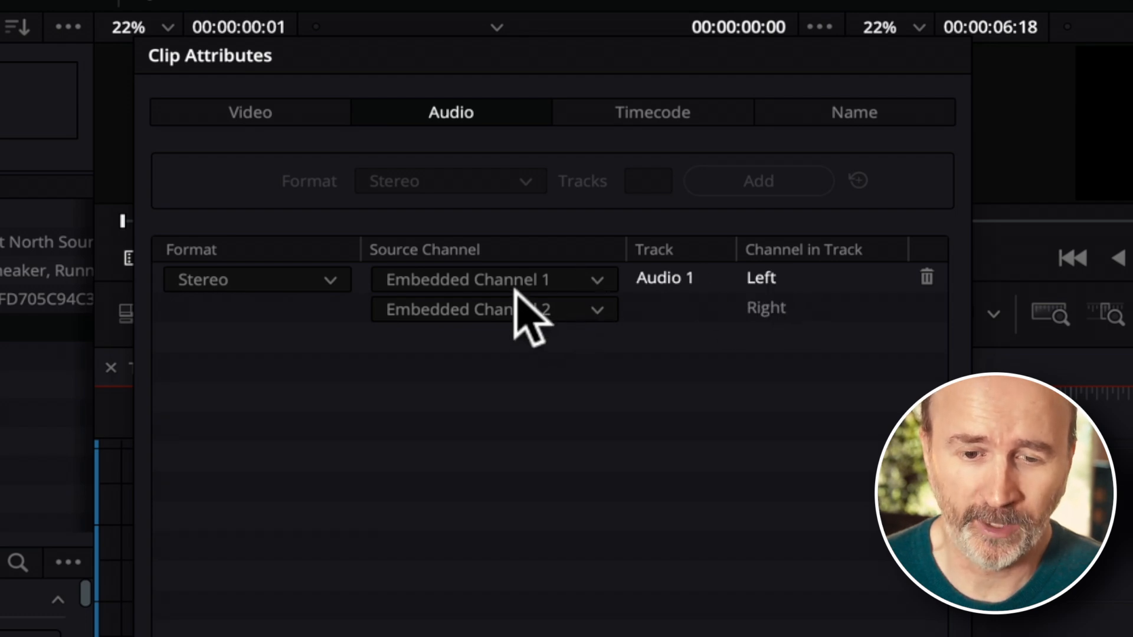
{"action": "left_click", "coordinate": [569, 281]}
{"action": "left_click", "coordinate": [548, 366]}
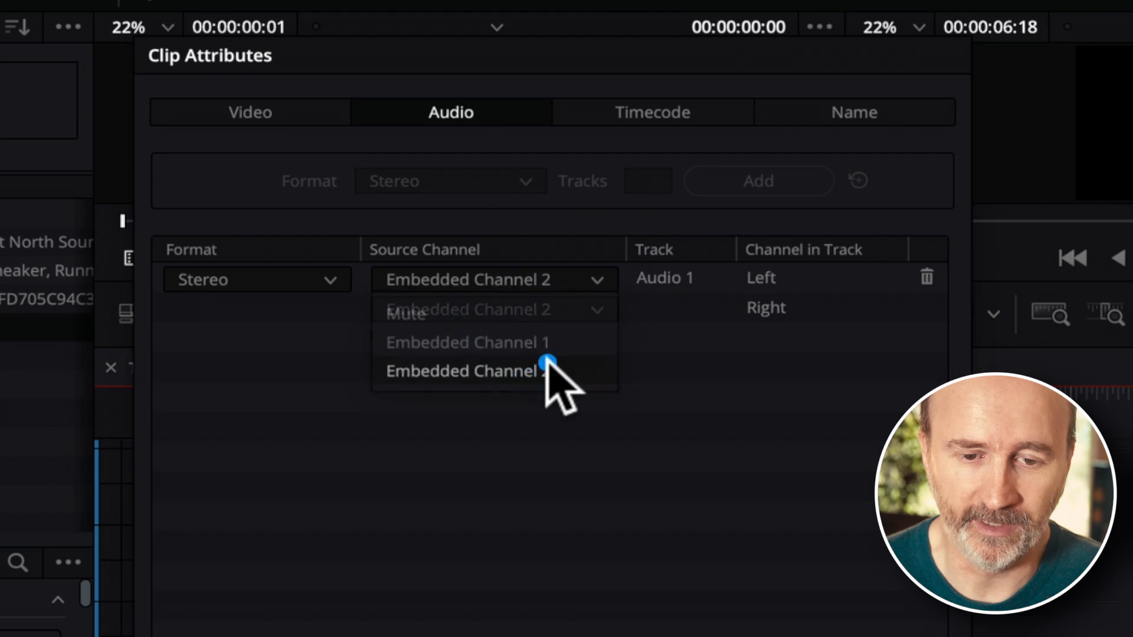
{"action": "left_click", "coordinate": [597, 309]}
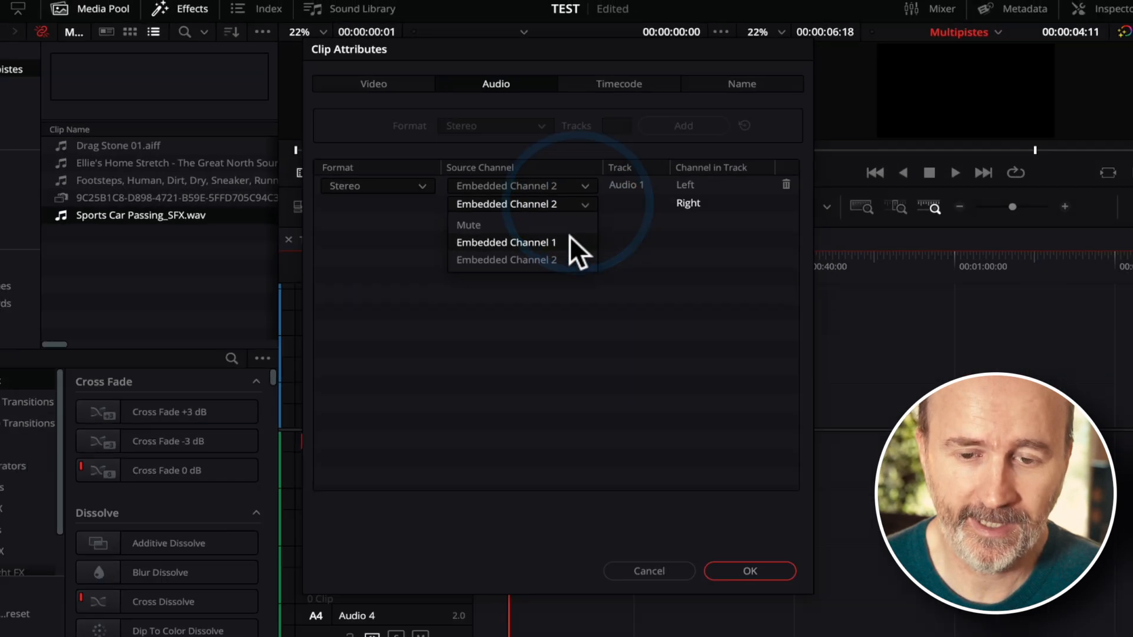
{"action": "left_click", "coordinate": [573, 366]}
{"action": "left_click", "coordinate": [749, 521]}
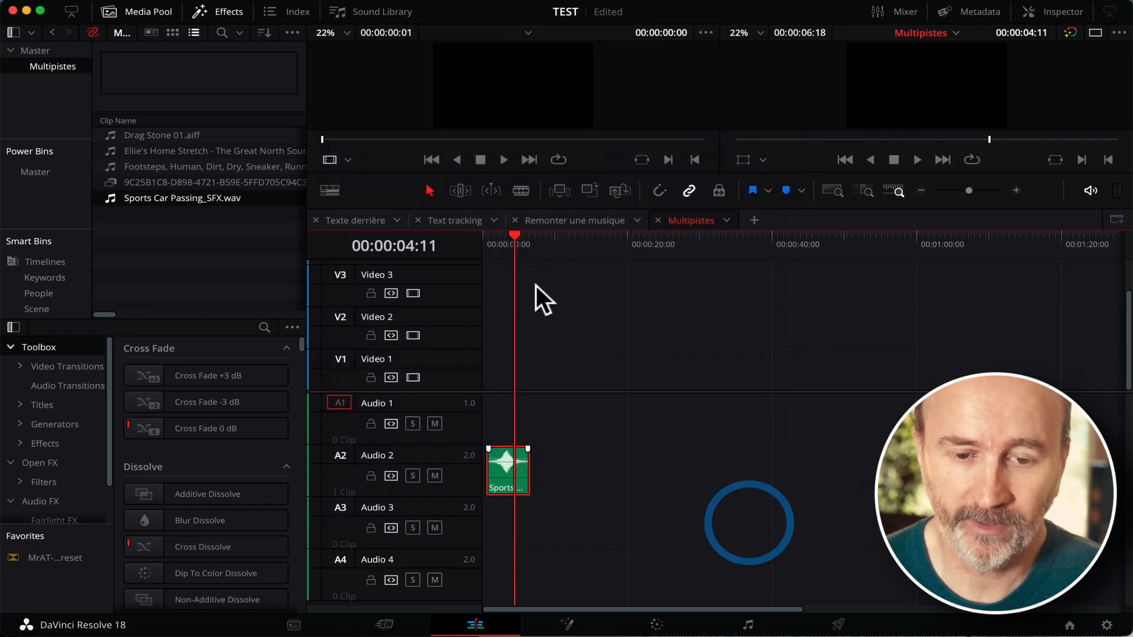
{"action": "left_click_drag", "start_coordinate": [504, 239], "coordinate": [433, 246]}
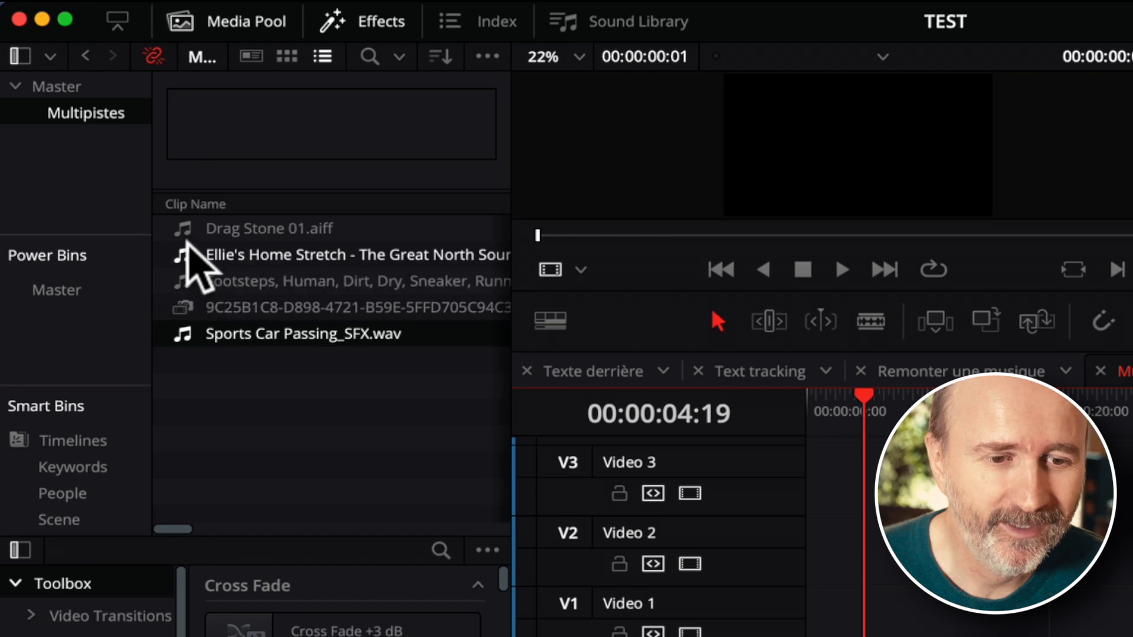
- Auto-sync the Ellie's Home Stretch audio with the 9C25B1C8 video clip in the media pool, based on timecode
{"action": "left_click", "coordinate": [176, 253]}
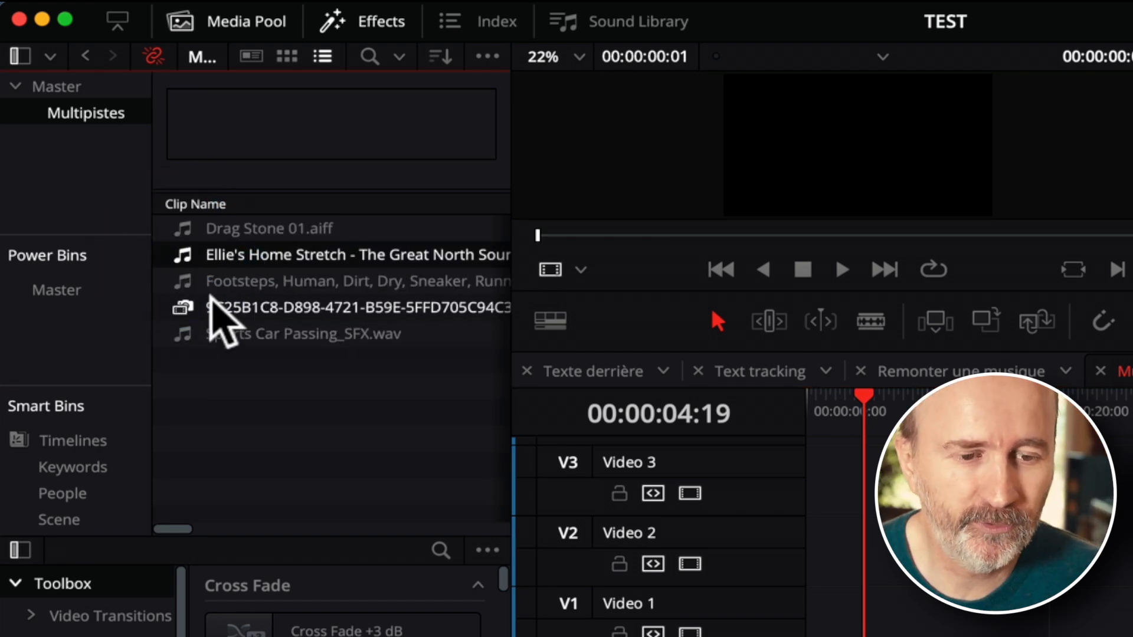
{"action": "left_click", "coordinate": [179, 304]}
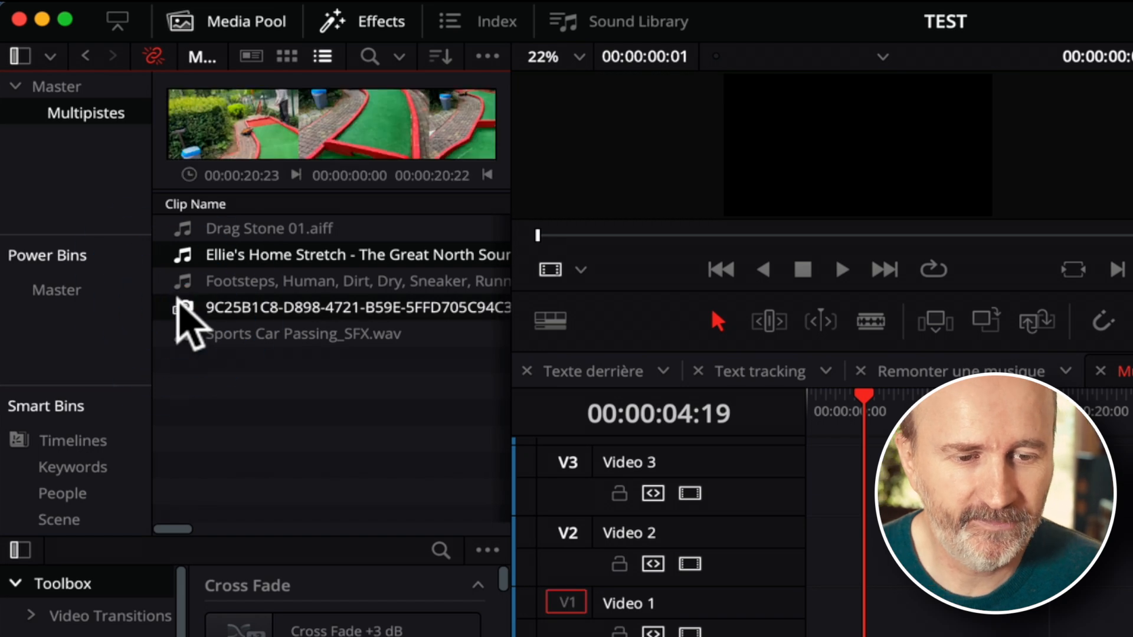
{"action": "right_click", "coordinate": [178, 304]}
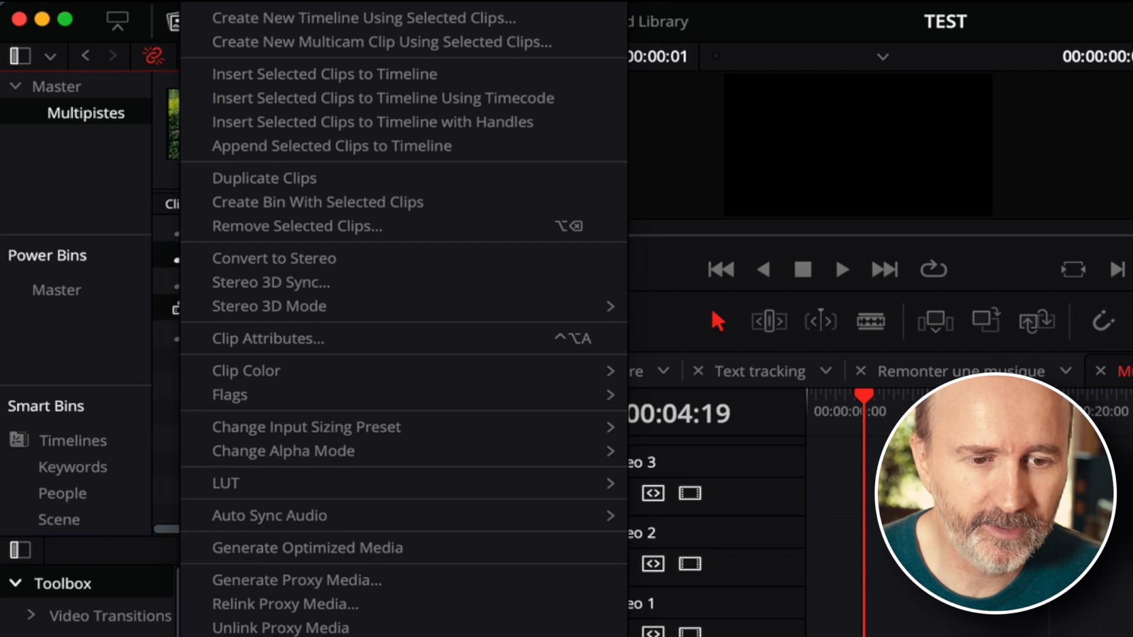
{"action": "mouse_move", "coordinate": [499, 517]}
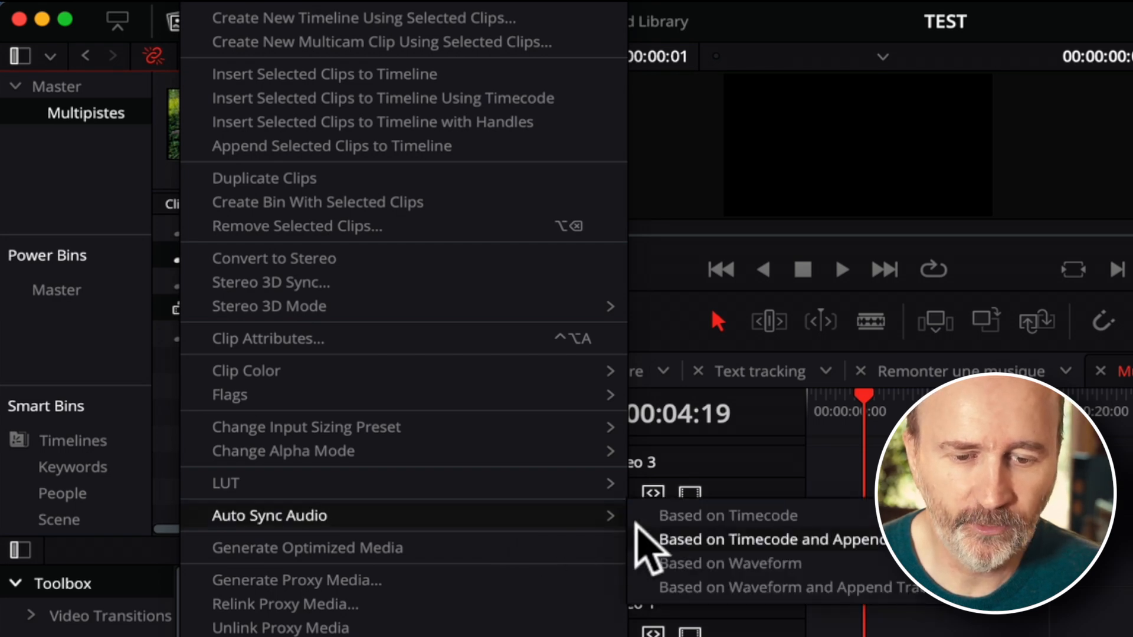
{"action": "left_click", "coordinate": [678, 515]}
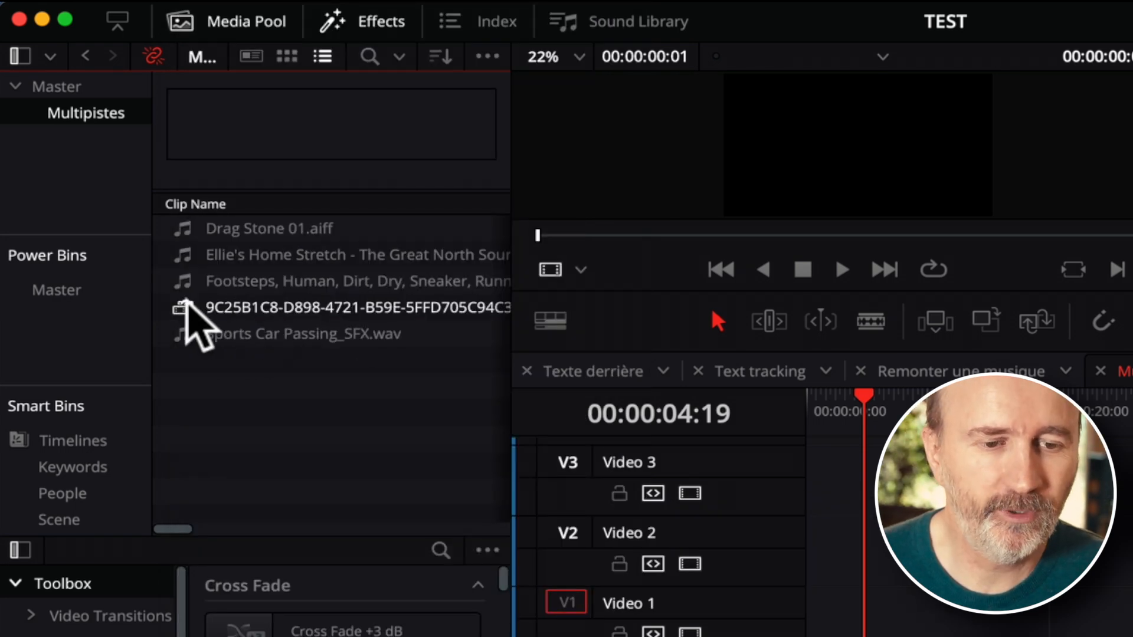
- Inspect the synced 9C25B1C8 video clip's audio attributes and play the clip in the source viewer
{"action": "right_click", "coordinate": [213, 307]}
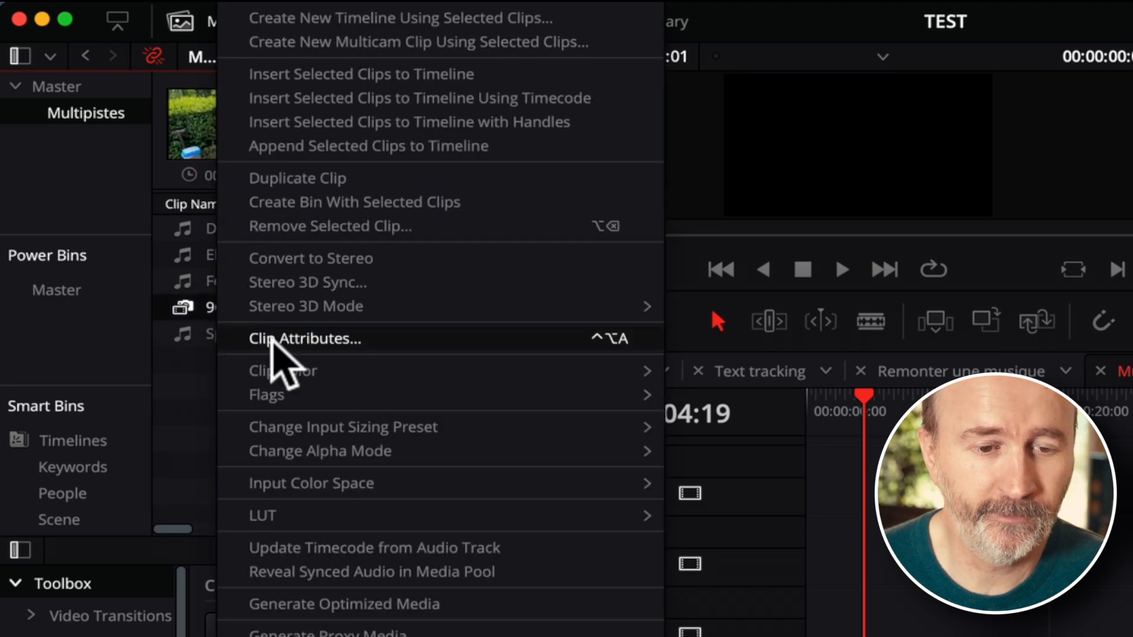
{"action": "left_click", "coordinate": [277, 339]}
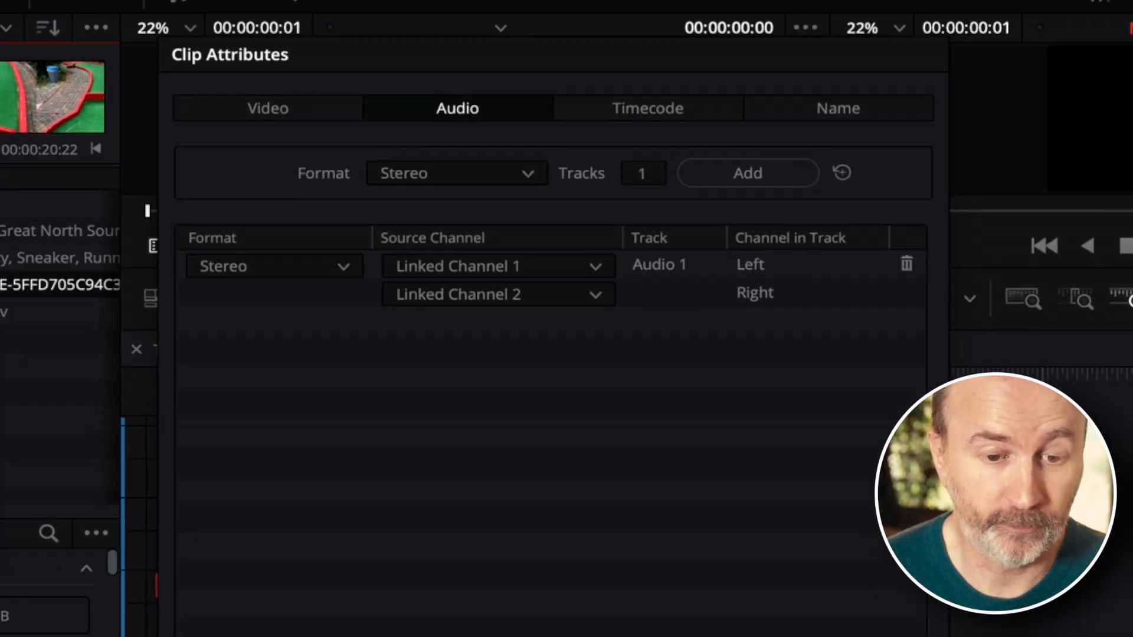
{"action": "left_click", "coordinate": [755, 518]}
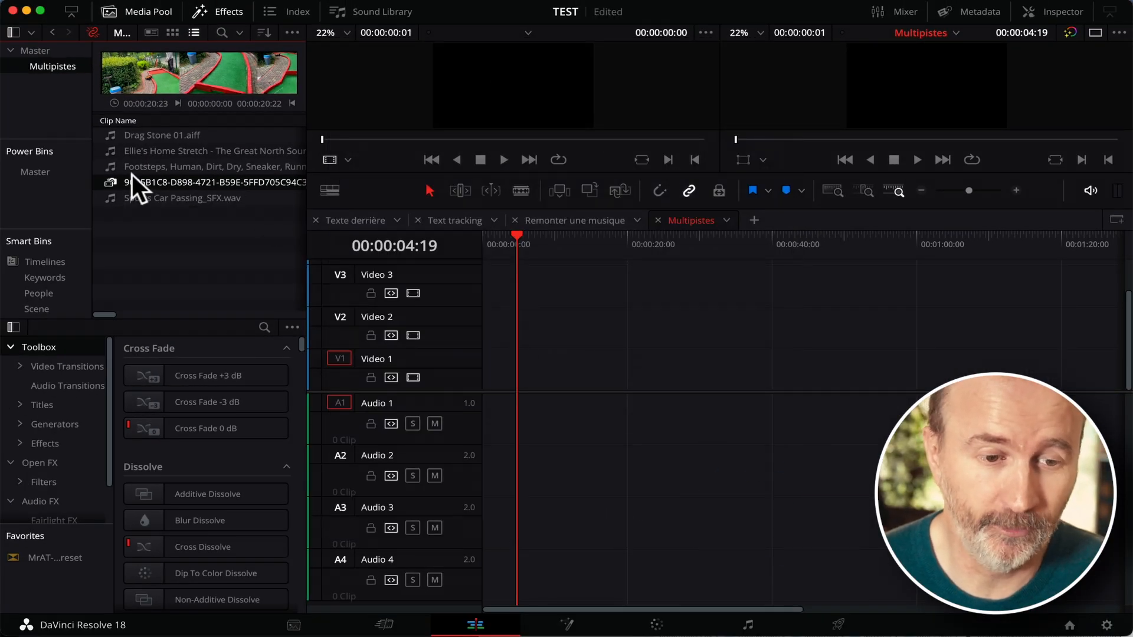
{"action": "double_click", "coordinate": [111, 182]}
{"action": "key", "text": "space"}
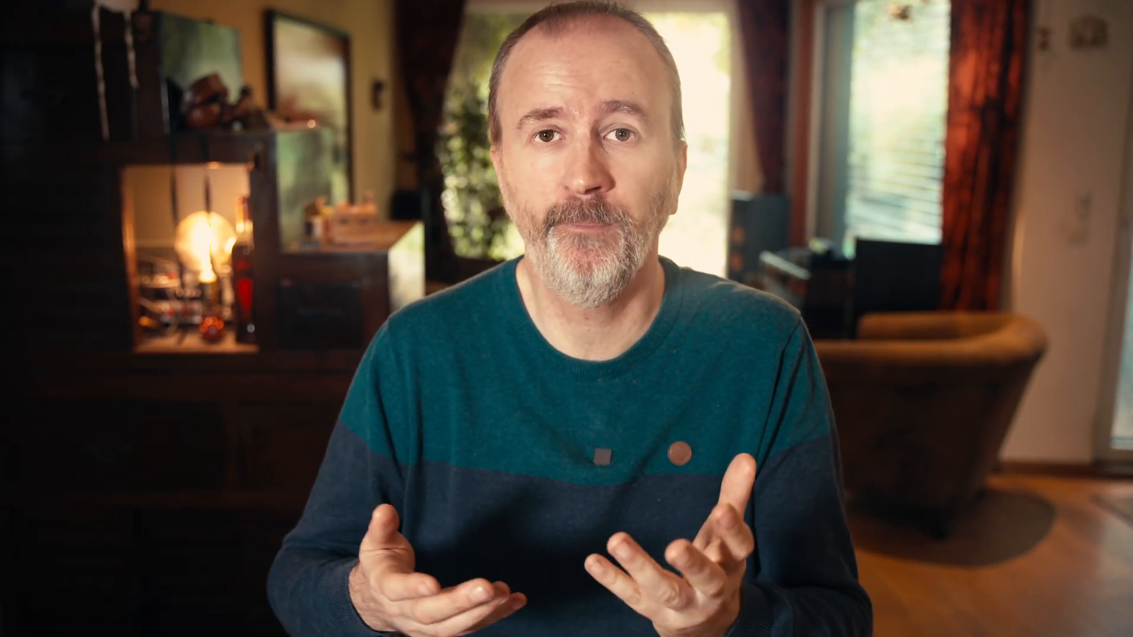
- Add one stereo track to the 9C25B1C8 video clip's audio in its clip attributes
{"action": "right_click", "coordinate": [133, 183]}
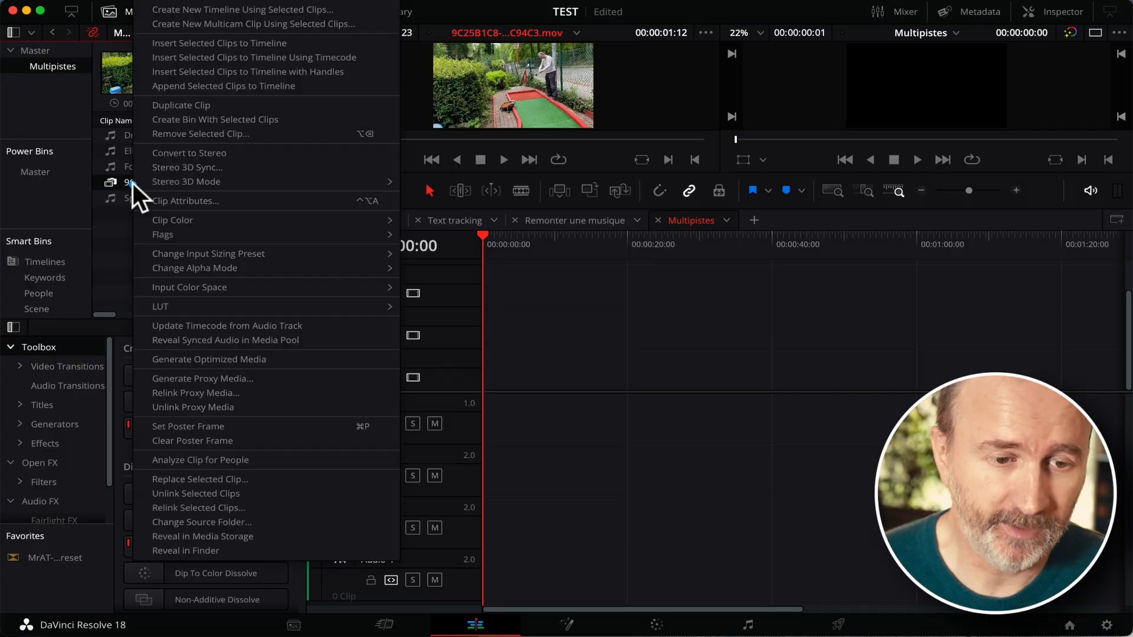
{"action": "left_click", "coordinate": [172, 200]}
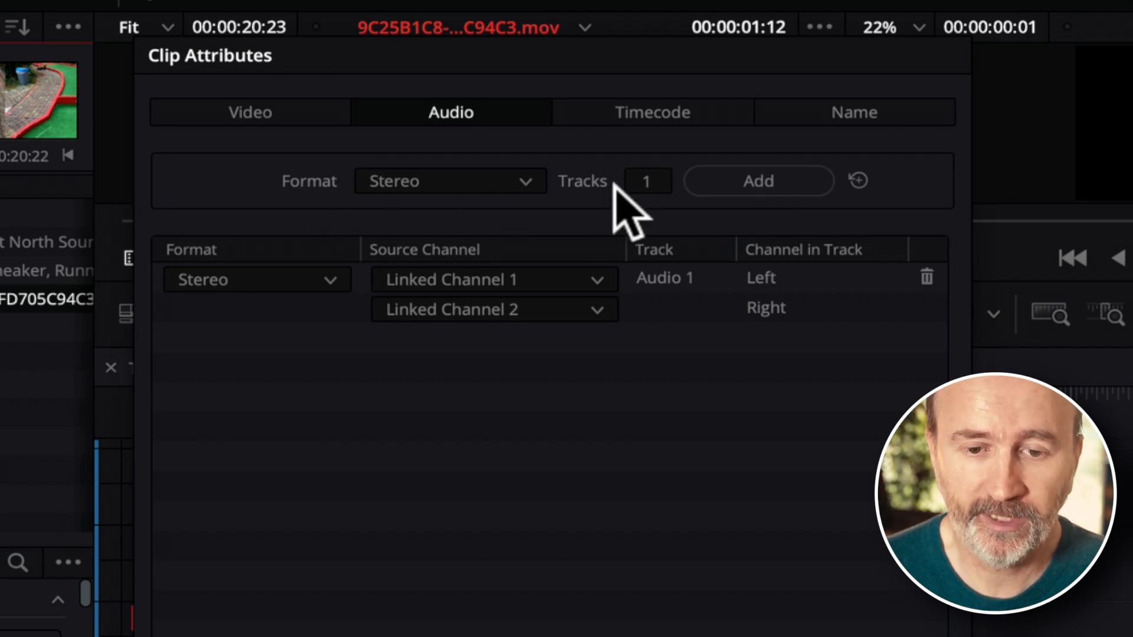
{"action": "left_click", "coordinate": [733, 181]}
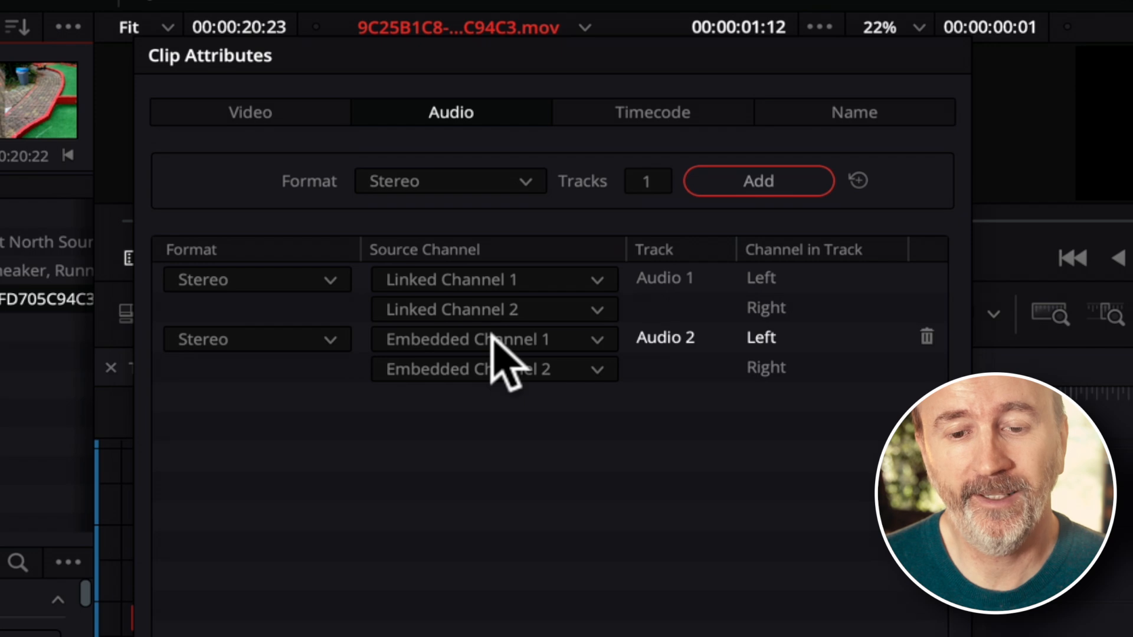
- Try Linked Channel 1 as the left source of the clip's Audio 2 track, and restore Embedded Channel 1
{"action": "left_click", "coordinate": [539, 341]}
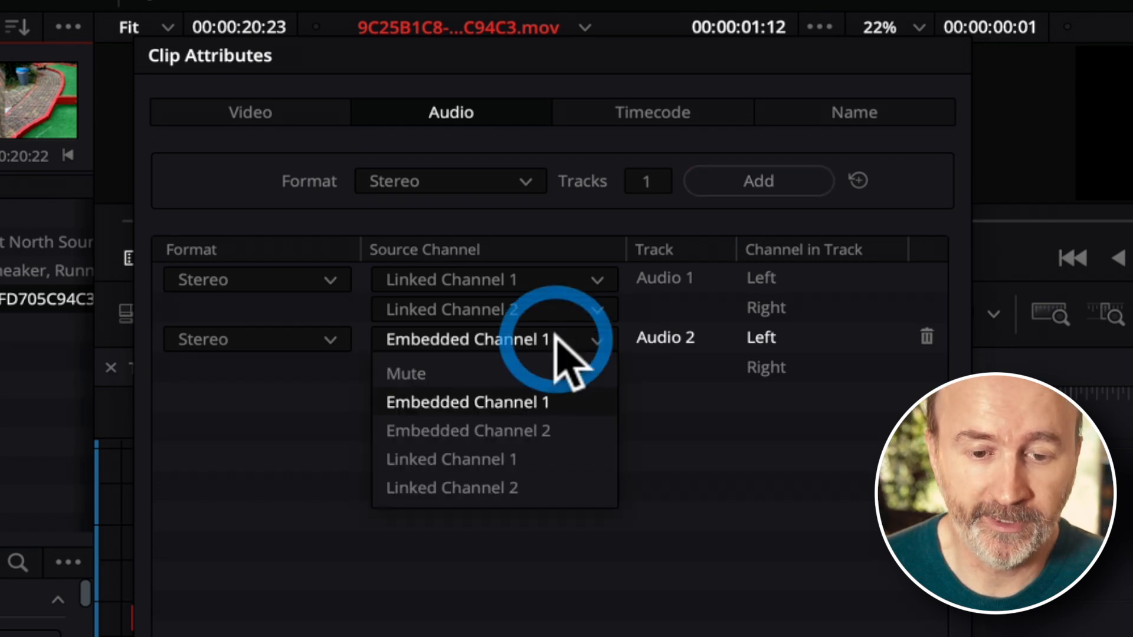
{"action": "left_click", "coordinate": [525, 459]}
{"action": "left_click", "coordinate": [509, 341]}
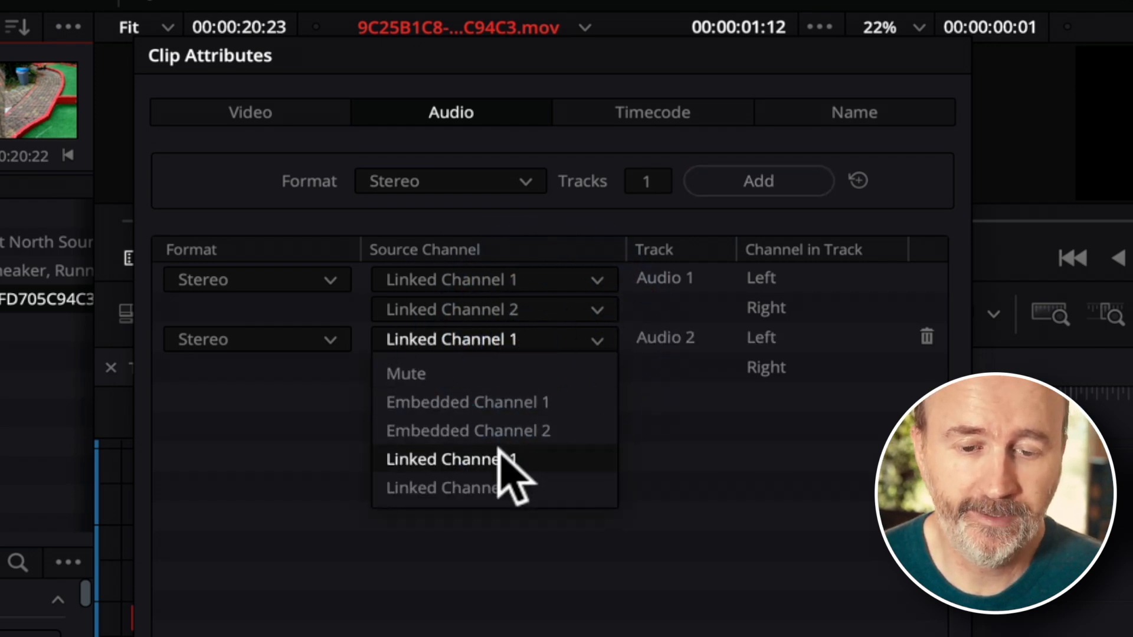
{"action": "left_click", "coordinate": [500, 402]}
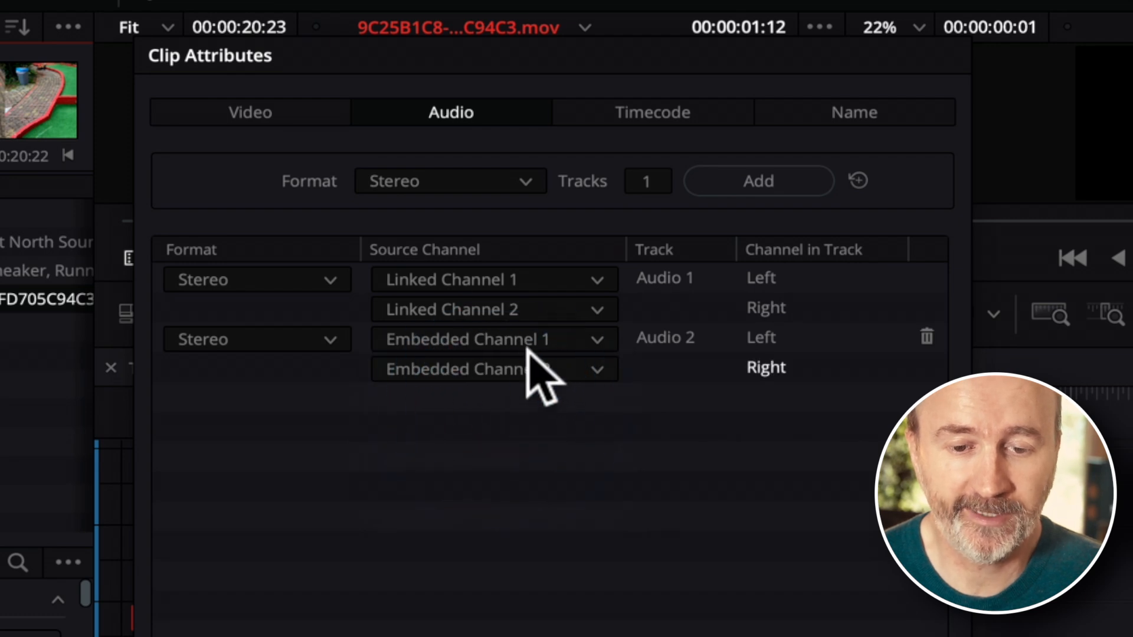
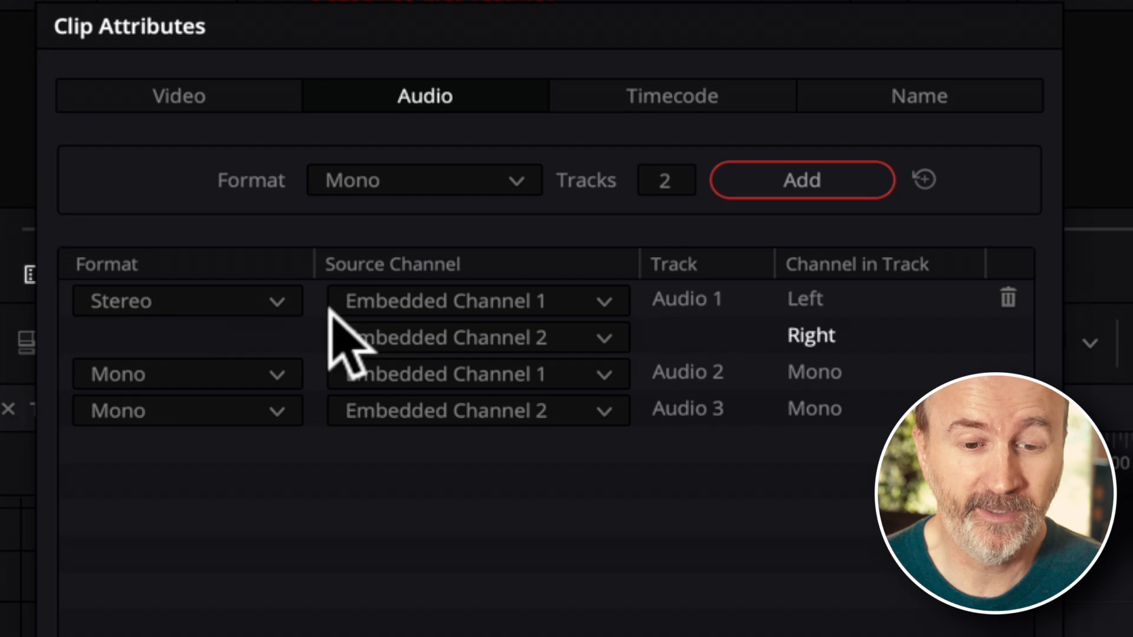
- Remove the stereo track from the video clip's audio attributes and delete the Sports Car Passing clip from timeline track Audio 2
{"action": "left_click", "coordinate": [1007, 299]}
{"action": "left_click", "coordinate": [741, 522]}
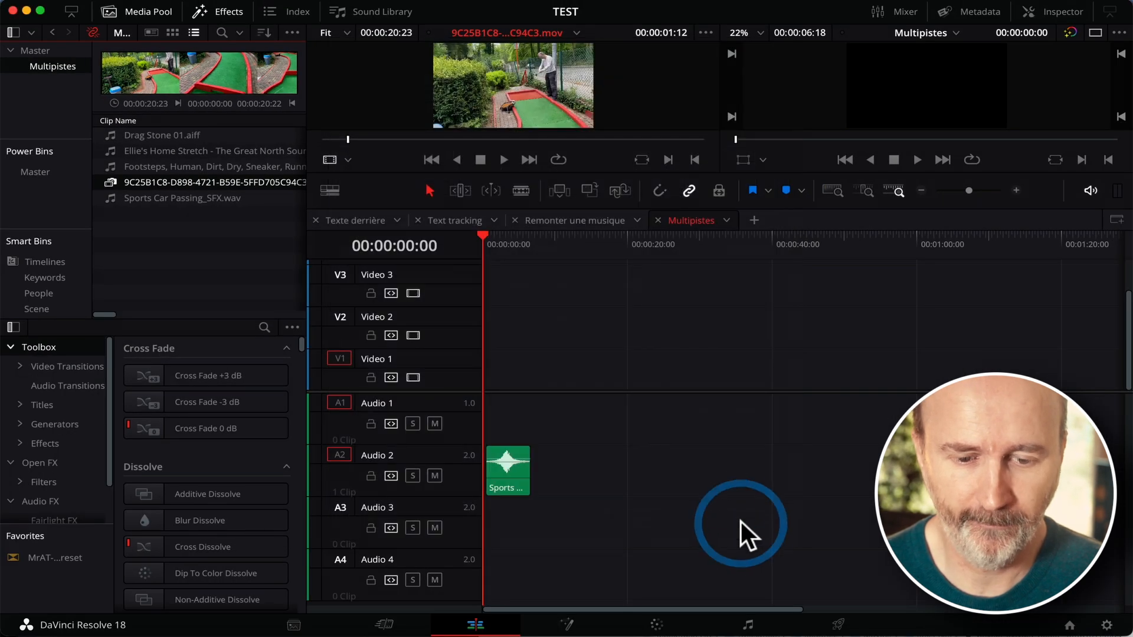
{"action": "left_click", "coordinate": [511, 479]}
{"action": "key", "text": "Delete"}
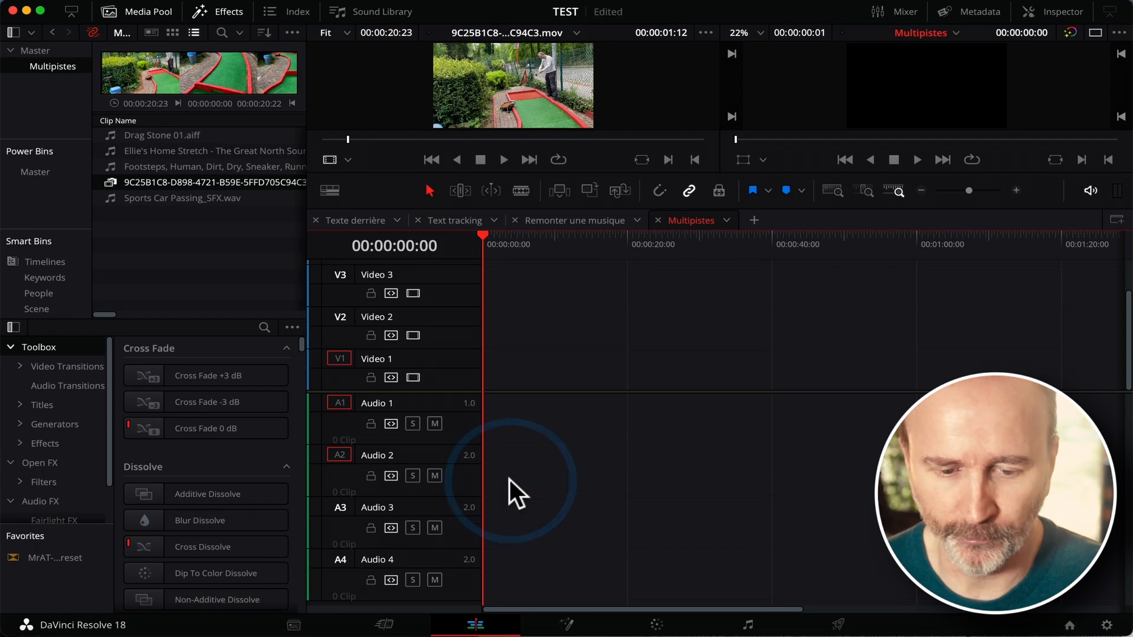
- Change track Audio 2 to mono and place the 9C25B1C8 video clip at the timeline start for checking on the Fairlight page
{"action": "right_click", "coordinate": [458, 466]}
{"action": "mouse_move", "coordinate": [491, 429]}
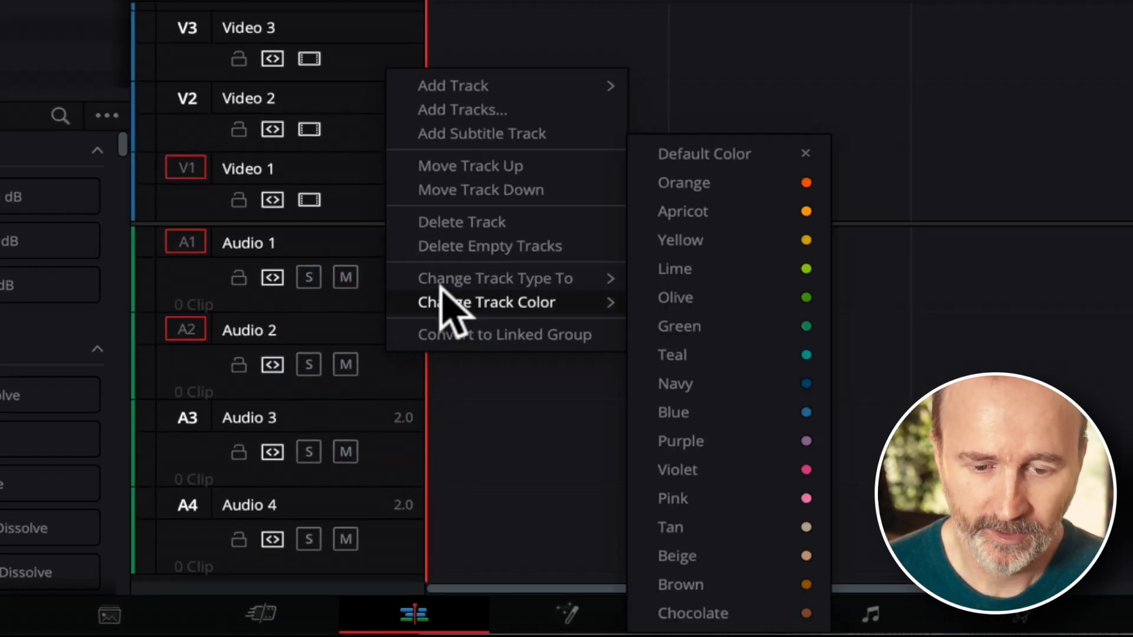
{"action": "mouse_move", "coordinate": [444, 282]}
{"action": "left_click", "coordinate": [688, 282]}
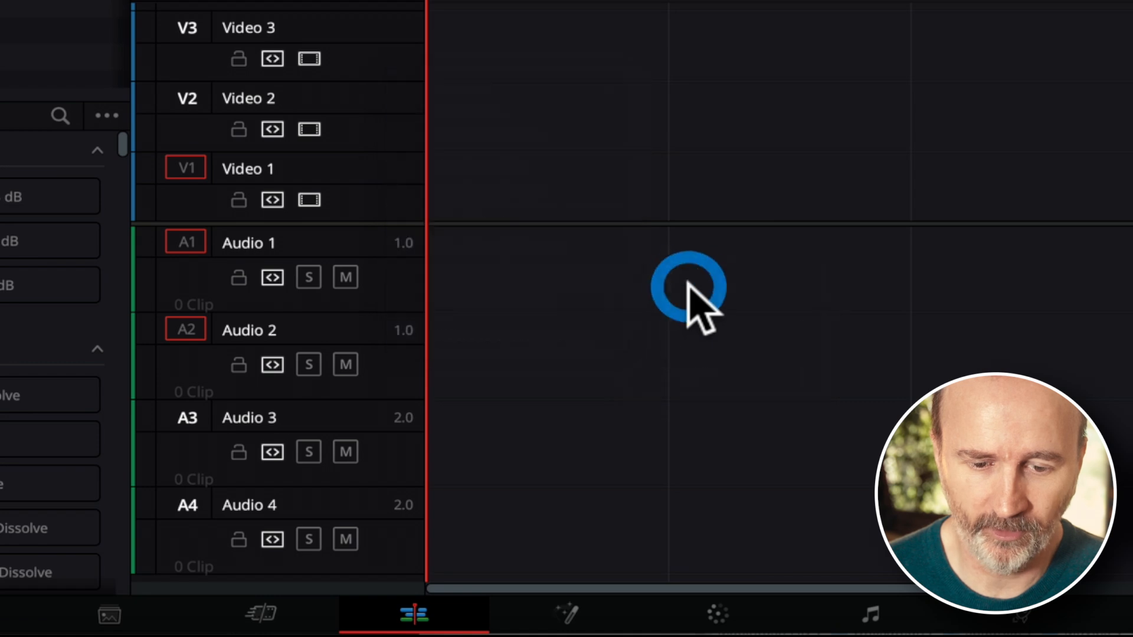
{"action": "left_click_drag", "start_coordinate": [421, 112], "coordinate": [424, 191]}
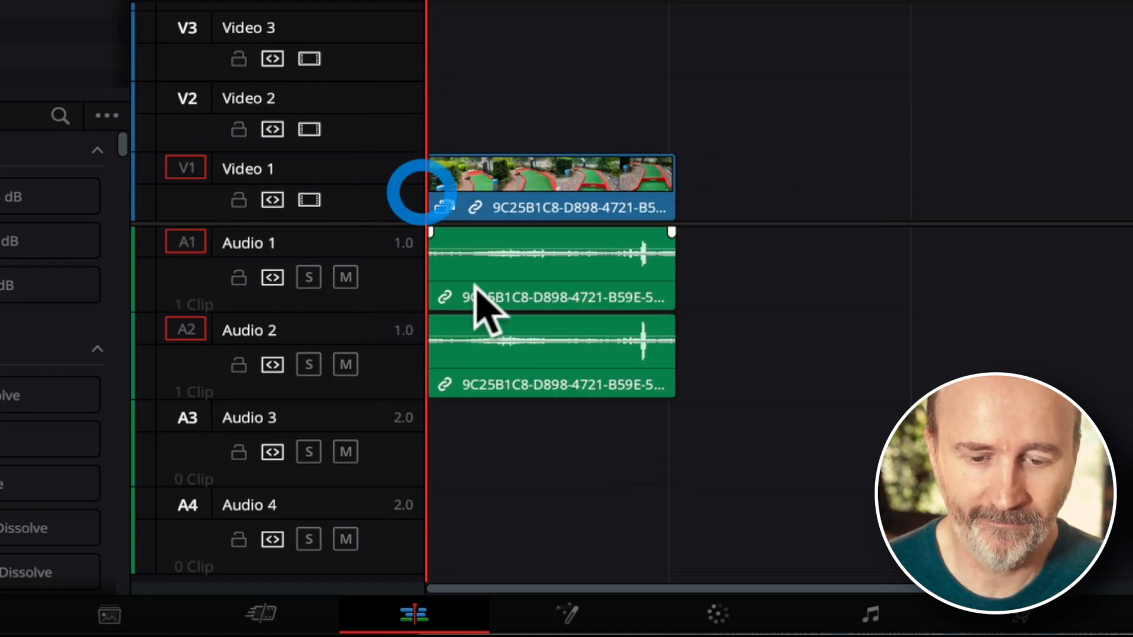
{"action": "left_click", "coordinate": [869, 616]}
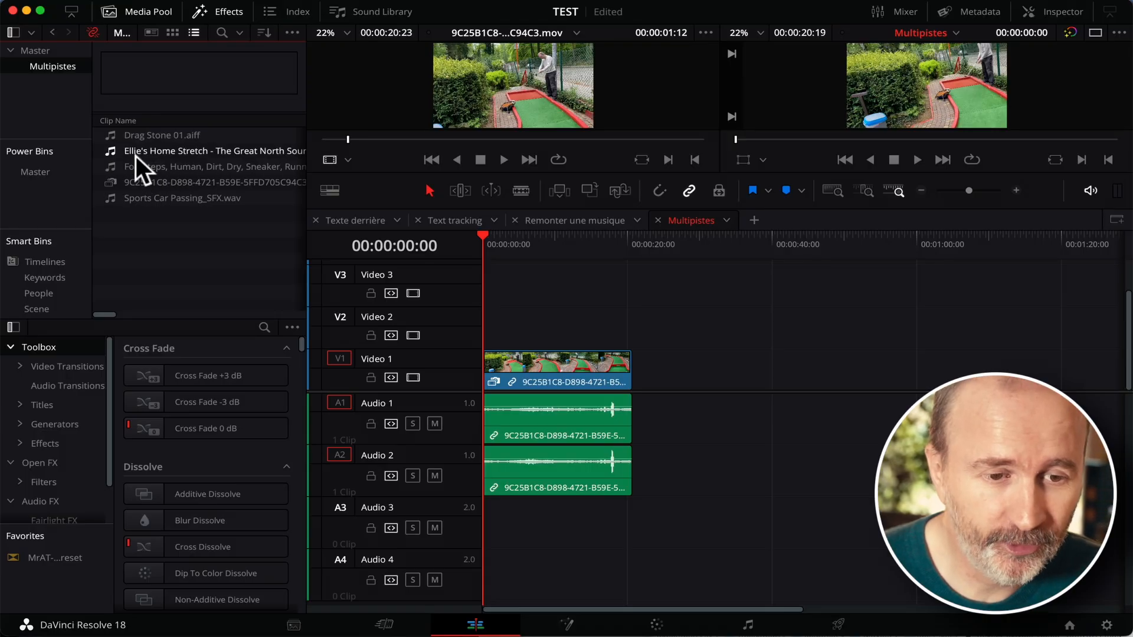
- Examine the format and channel assignments of Drag Stone 01.aiff in its audio clip attributes
{"action": "right_click", "coordinate": [133, 136]}
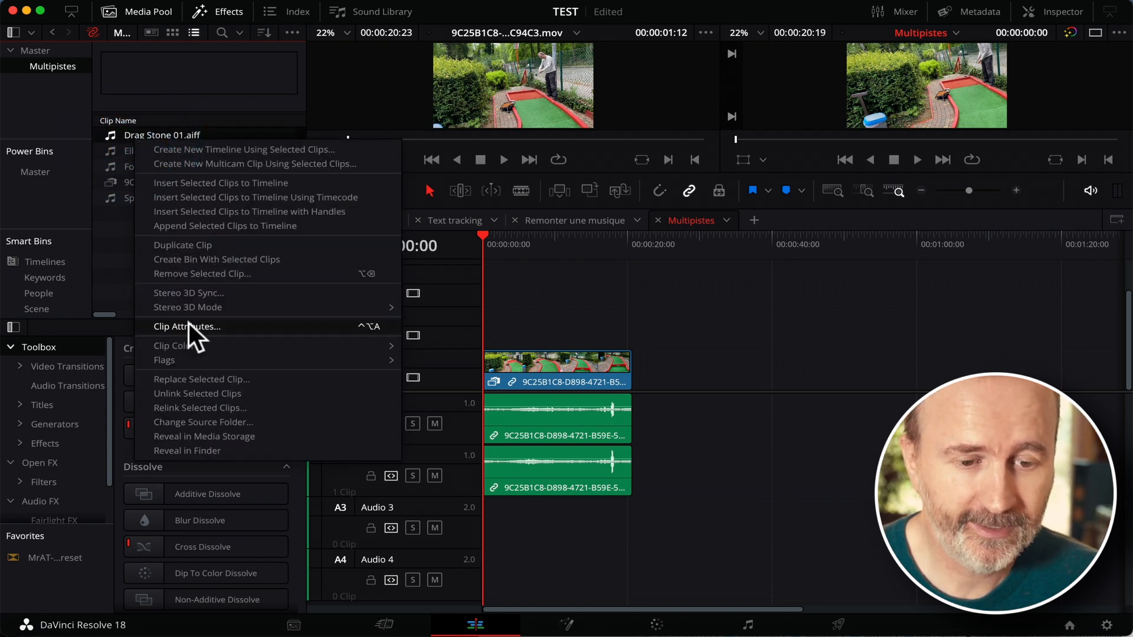
{"action": "left_click", "coordinate": [189, 327]}
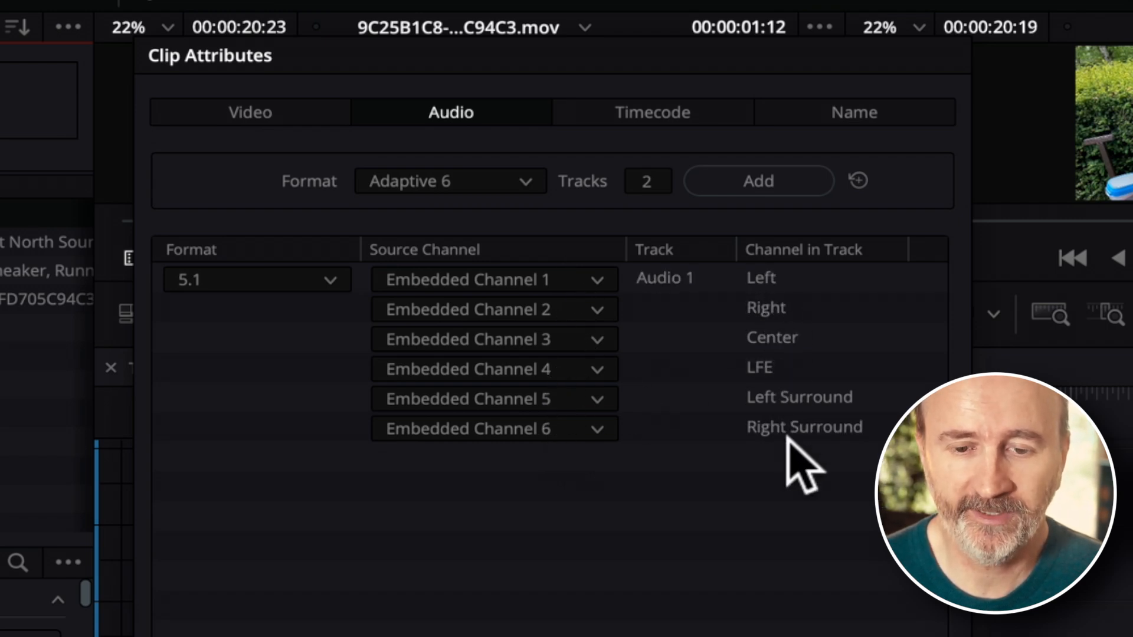
{"action": "left_click", "coordinate": [756, 520]}
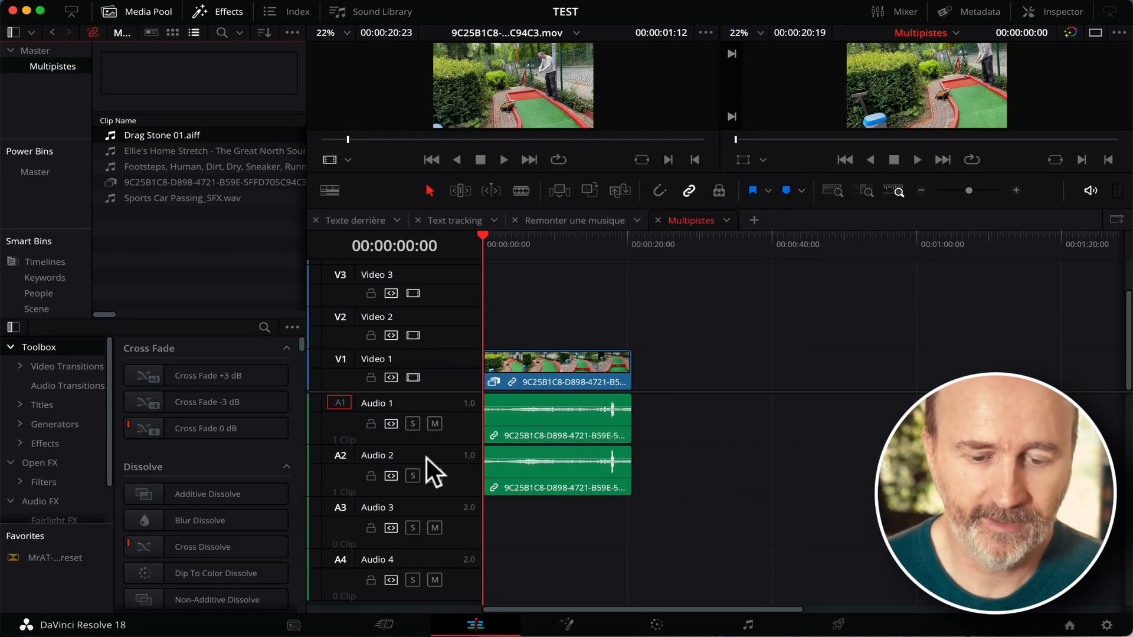
- Change the track type of Audio 3 to 5.1
{"action": "double_click", "coordinate": [445, 507]}
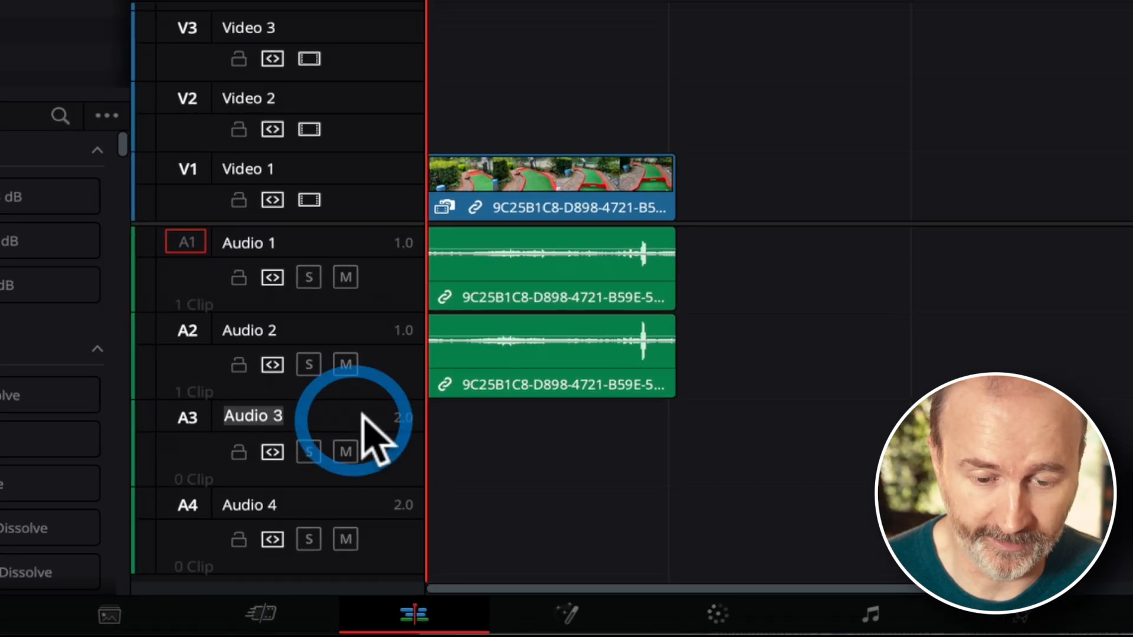
{"action": "right_click", "coordinate": [362, 413]}
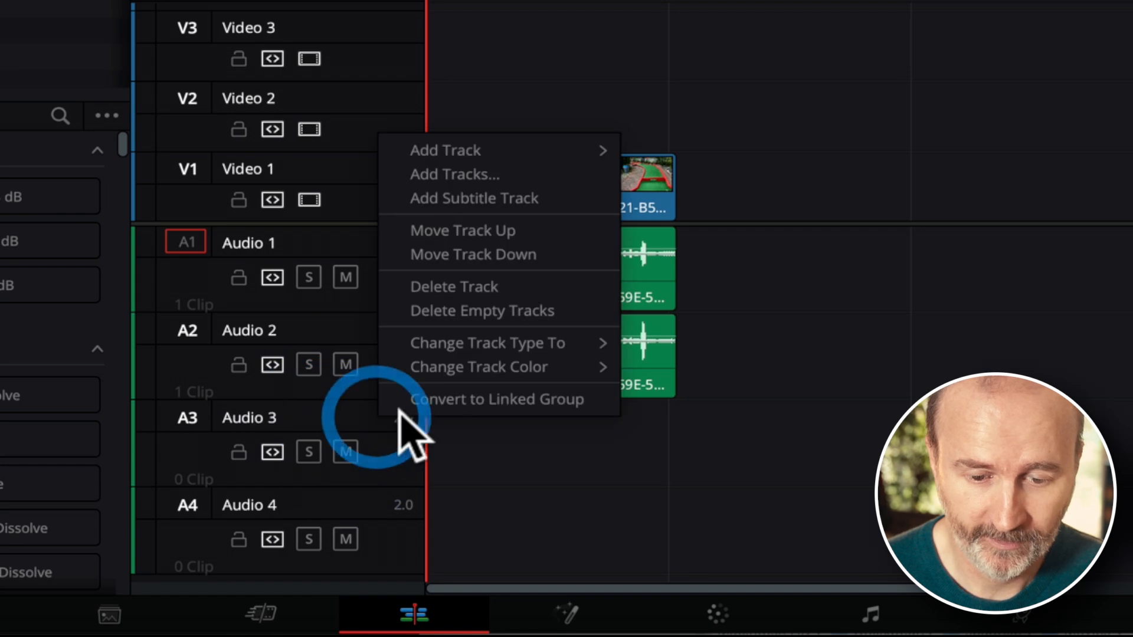
{"action": "mouse_move", "coordinate": [478, 362]}
{"action": "mouse_move", "coordinate": [492, 341]}
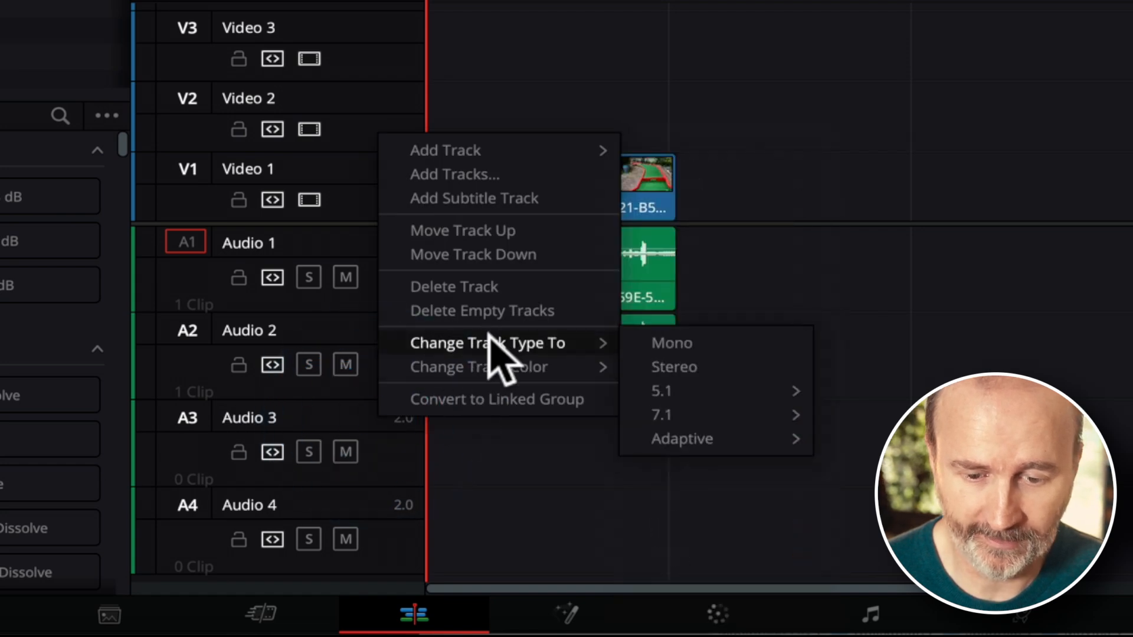
{"action": "left_click", "coordinate": [857, 389]}
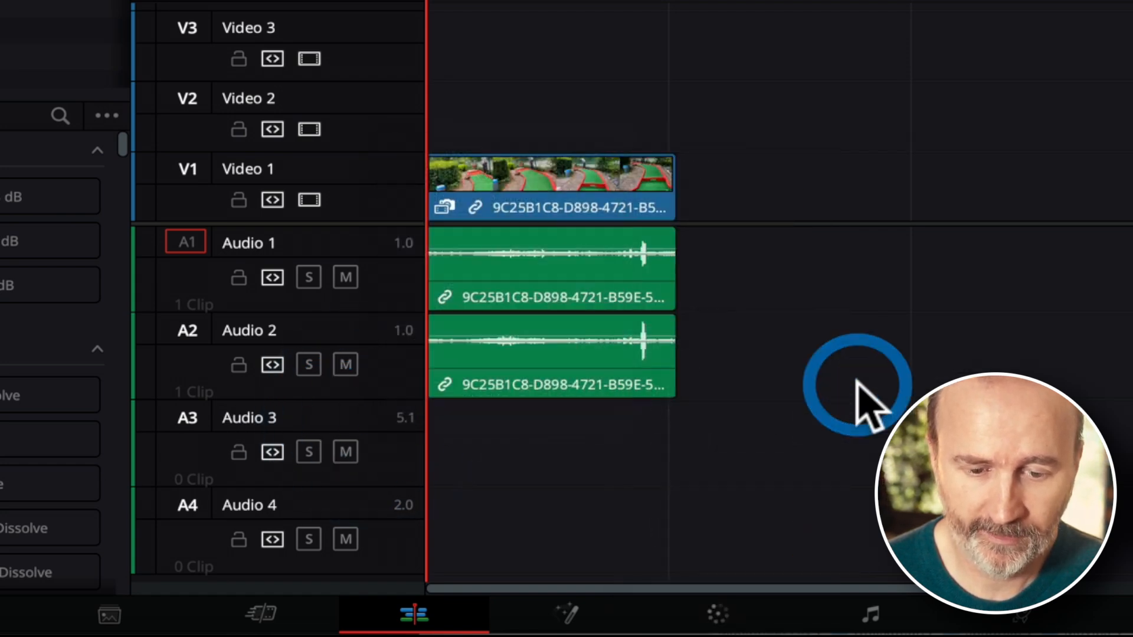
- Place Drag Stone 01.aiff at the start of track Audio 3 and delete the 9C25B1C8 video clip with its linked audio from the timeline
{"action": "left_click_drag", "start_coordinate": [206, 43], "coordinate": [427, 448]}
{"action": "left_click_drag", "start_coordinate": [715, 163], "coordinate": [596, 281]}
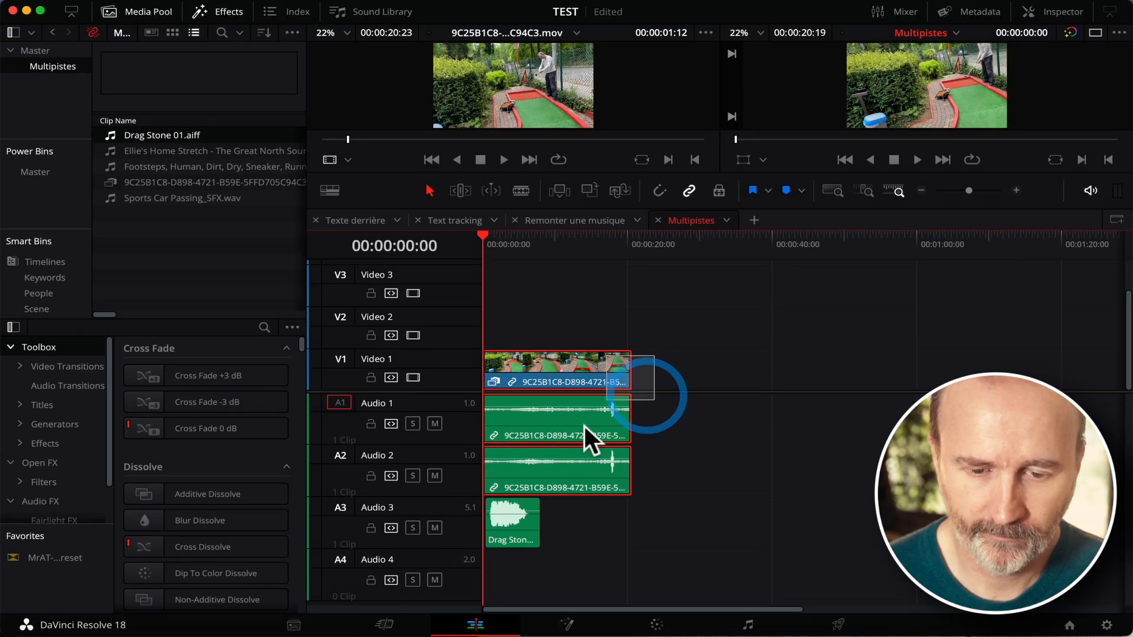
{"action": "left_click", "coordinate": [564, 468]}
{"action": "key", "text": "Delete"}
- Examine the six channels of the Drag Stone 01.aiff clip on Audio 3 on the Fairlight page and play it back
{"action": "left_click", "coordinate": [748, 624]}
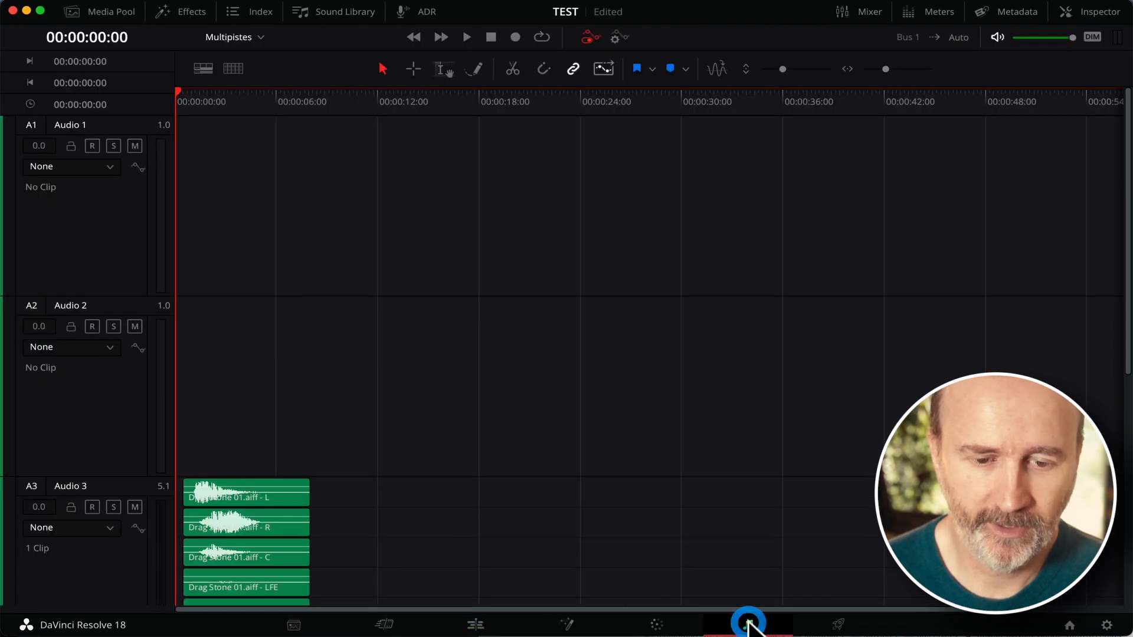
{"action": "scroll", "coordinate": [263, 377], "scroll_direction": "down", "scroll_amount": 5}
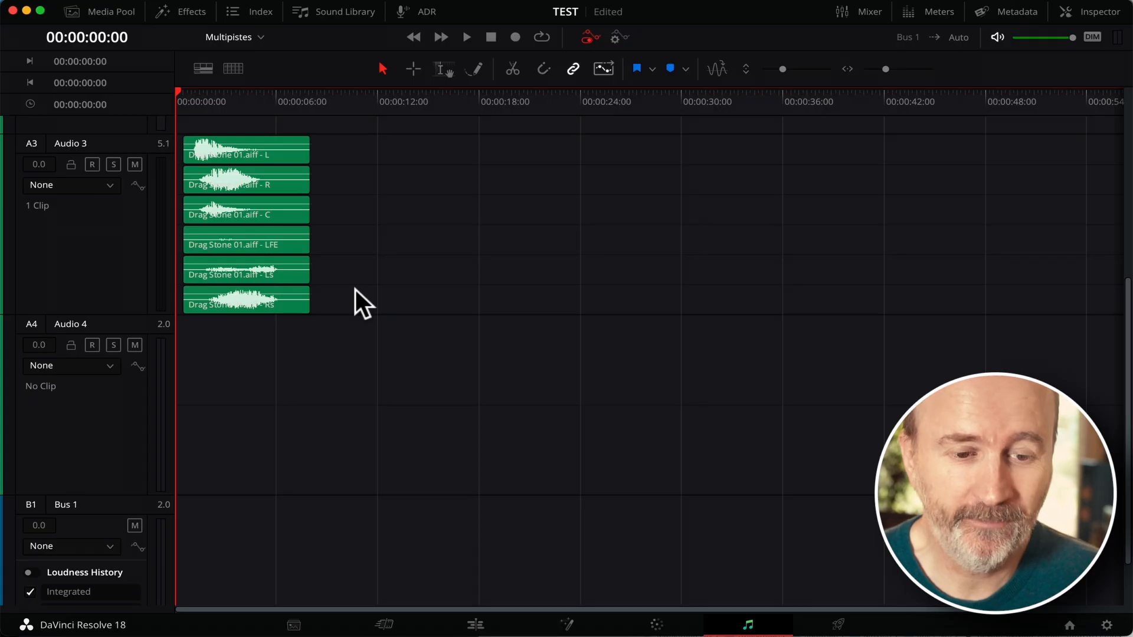
{"action": "key", "text": "space"}
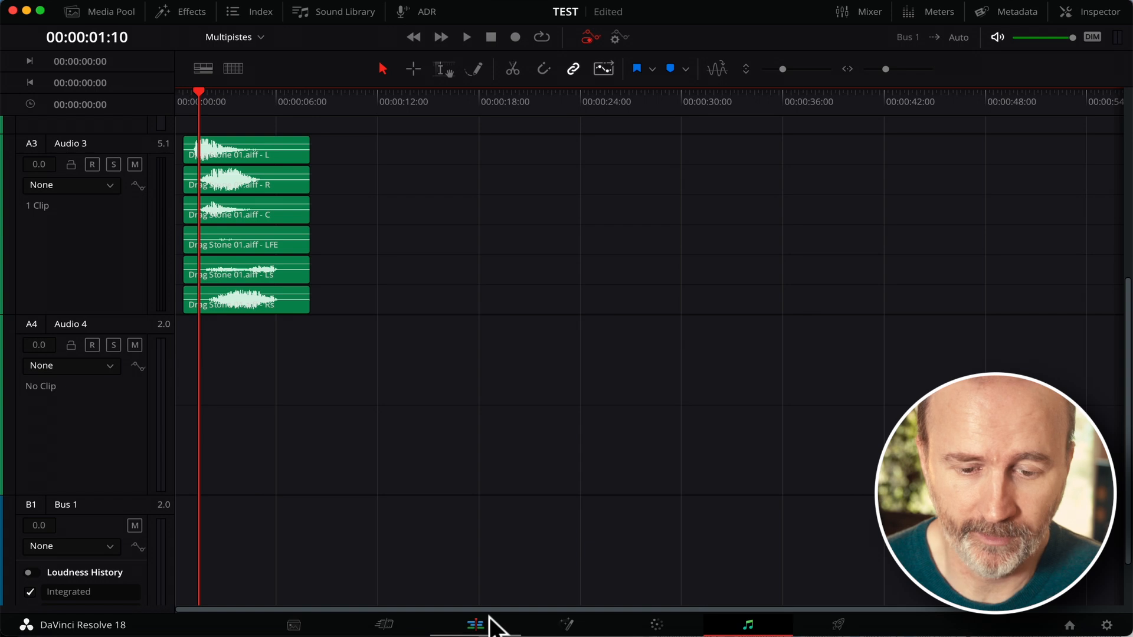
- Replace the 5.1 track with six mono tracks in the audio clip attributes of Drag Stone 01.aiff on the Edit page
{"action": "left_click", "coordinate": [490, 620]}
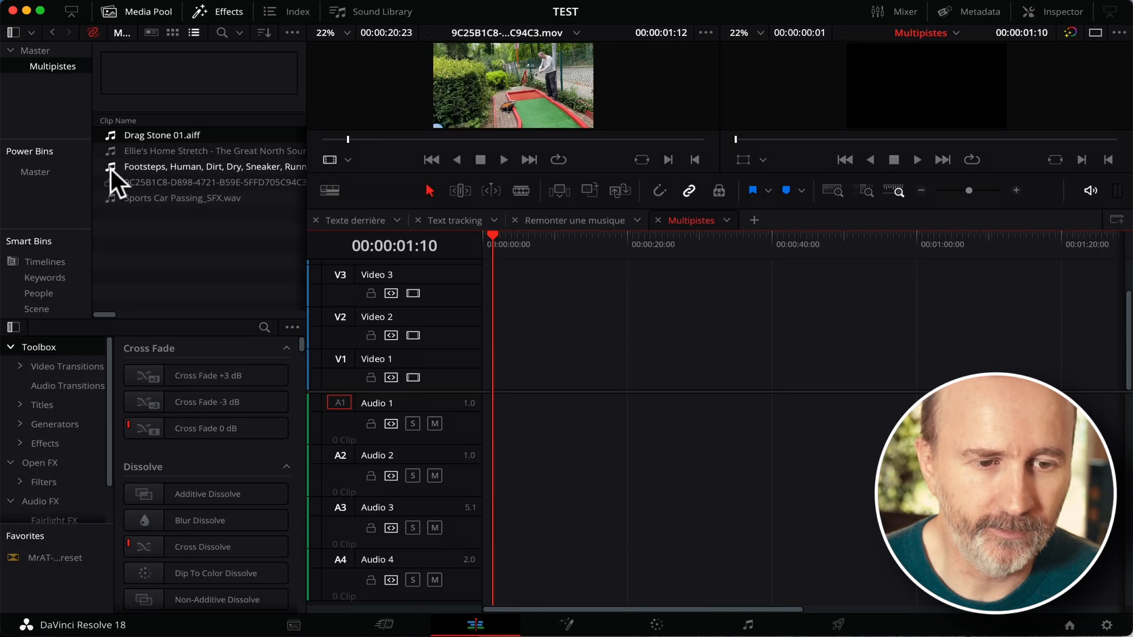
{"action": "right_click", "coordinate": [105, 135]}
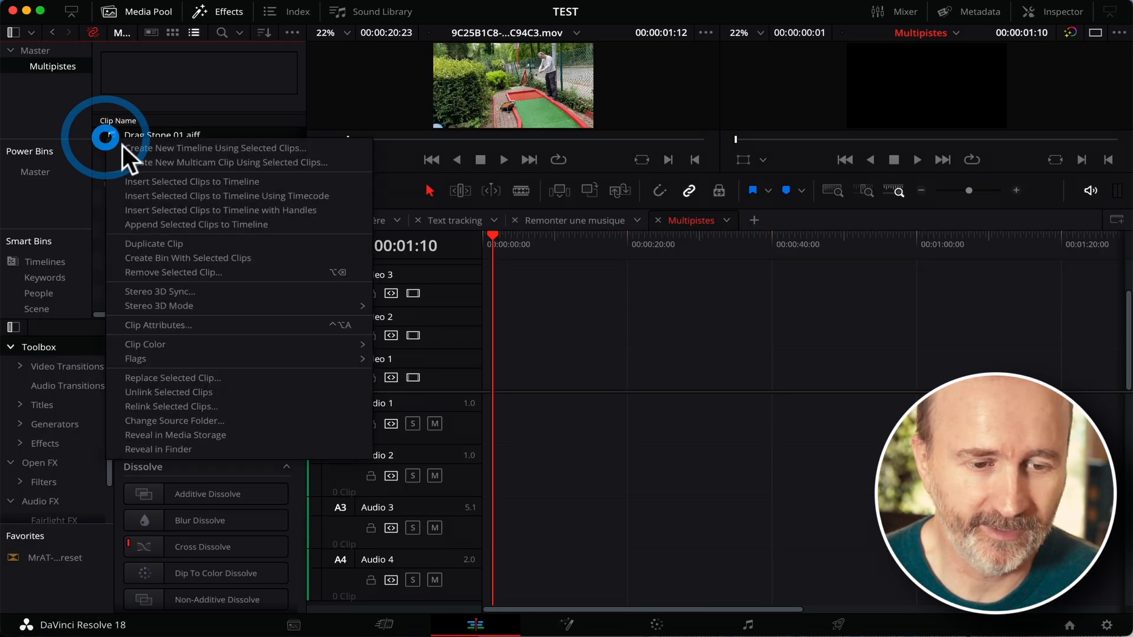
{"action": "left_click", "coordinate": [176, 324]}
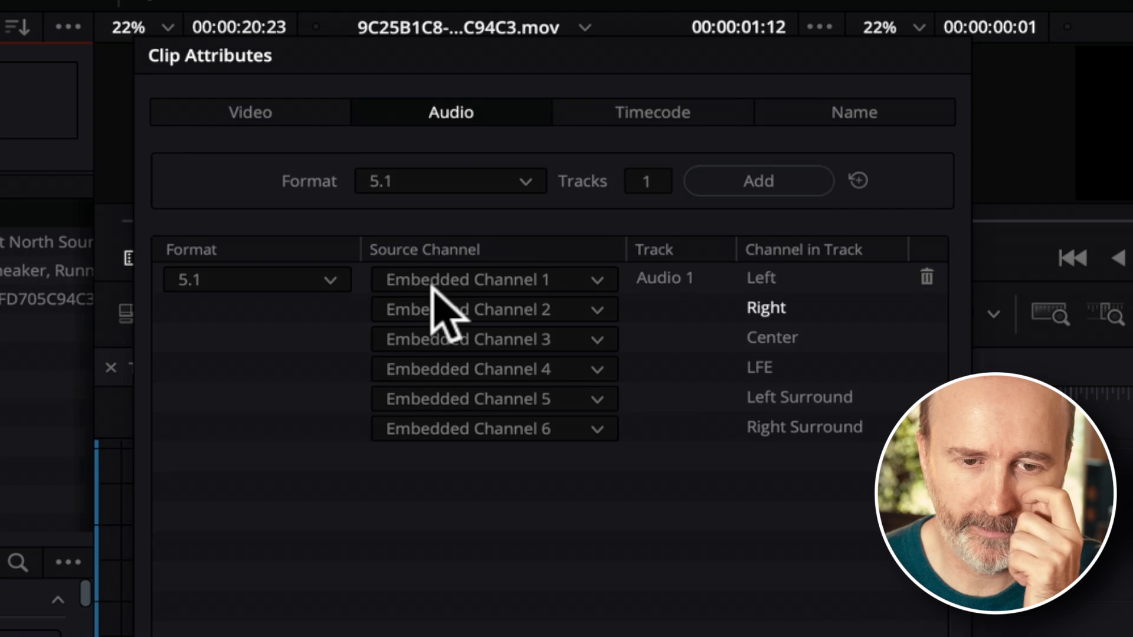
{"action": "left_click", "coordinate": [522, 177]}
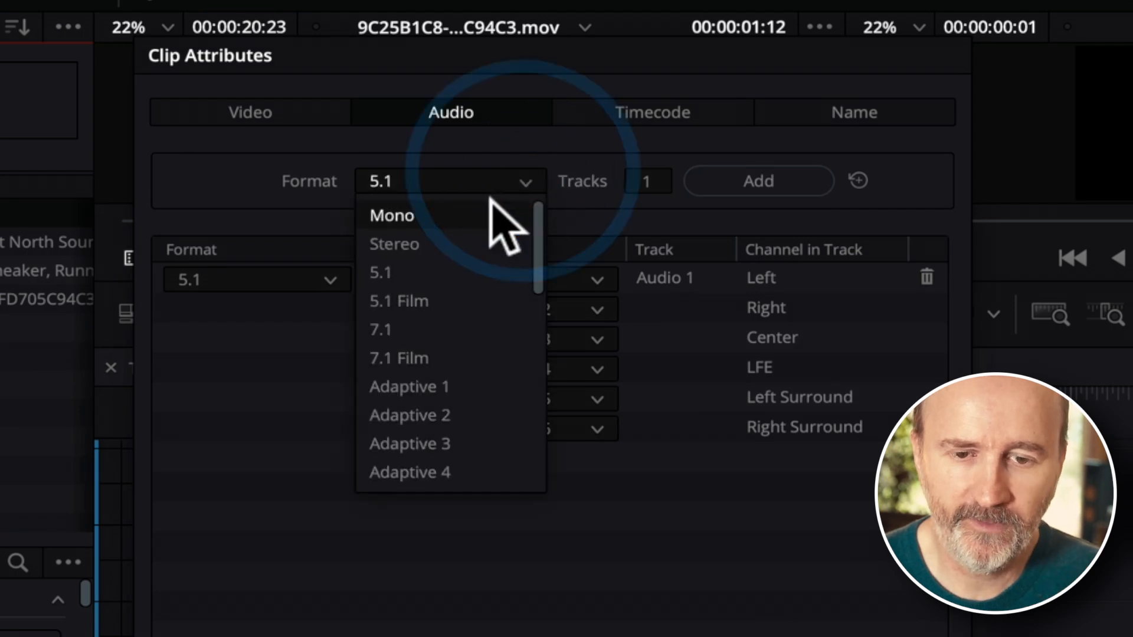
{"action": "left_click", "coordinate": [496, 215]}
{"action": "left_click", "coordinate": [631, 180]}
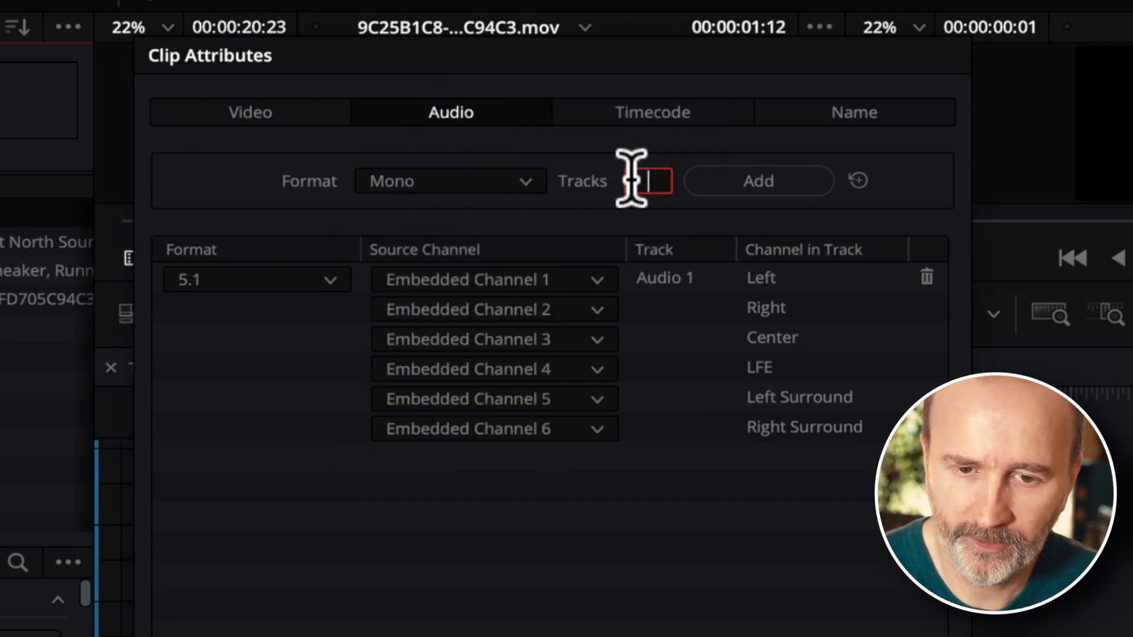
{"action": "left_click", "coordinate": [761, 182]}
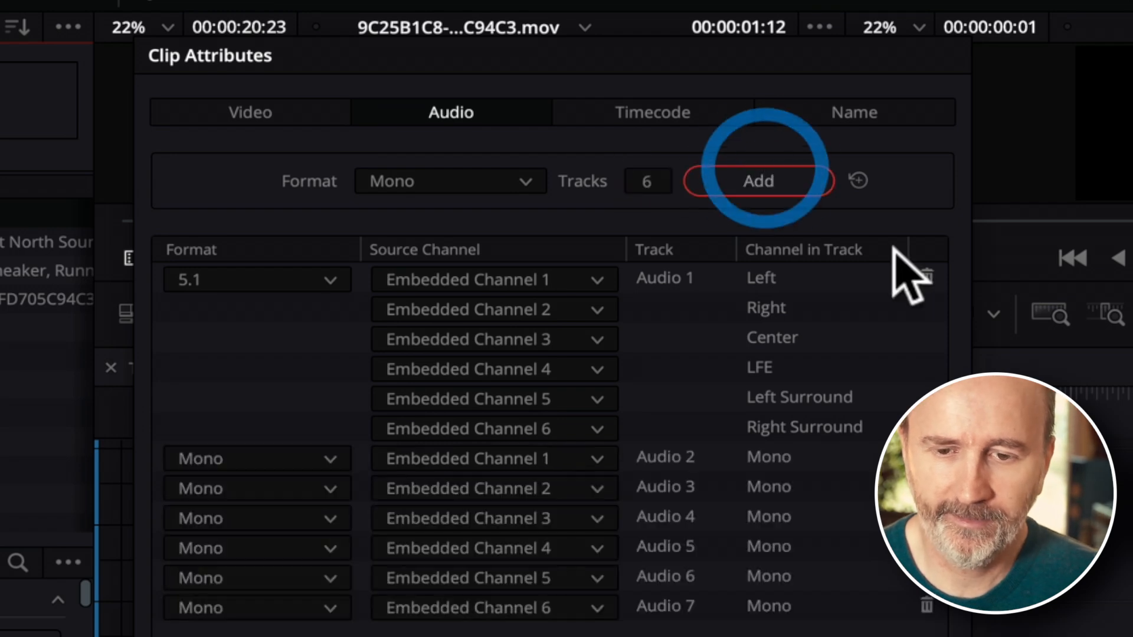
{"action": "left_click", "coordinate": [924, 275]}
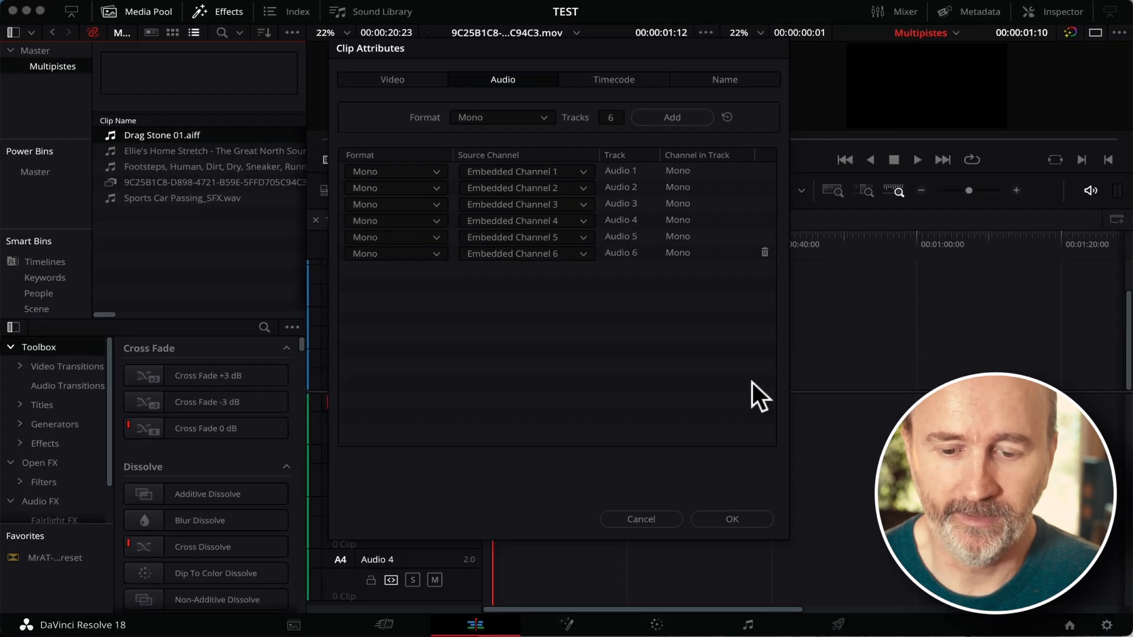
{"action": "left_click", "coordinate": [737, 520]}
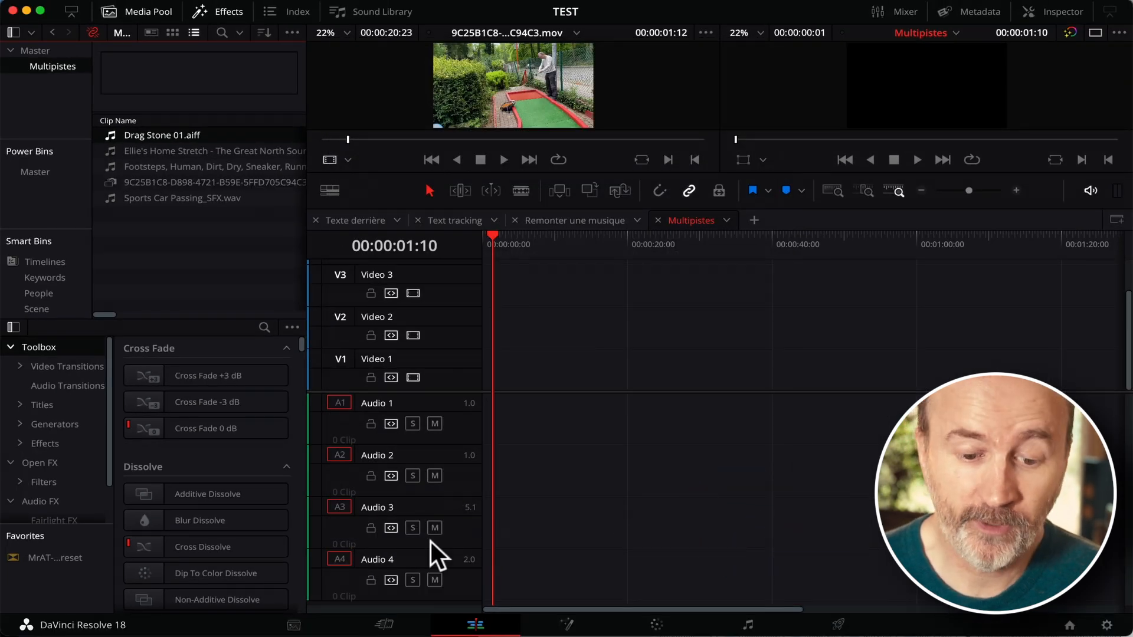
- Add 16 mono audio tracks below Audio 4, with the number of new video tracks set to 0
{"action": "right_click", "coordinate": [443, 559]}
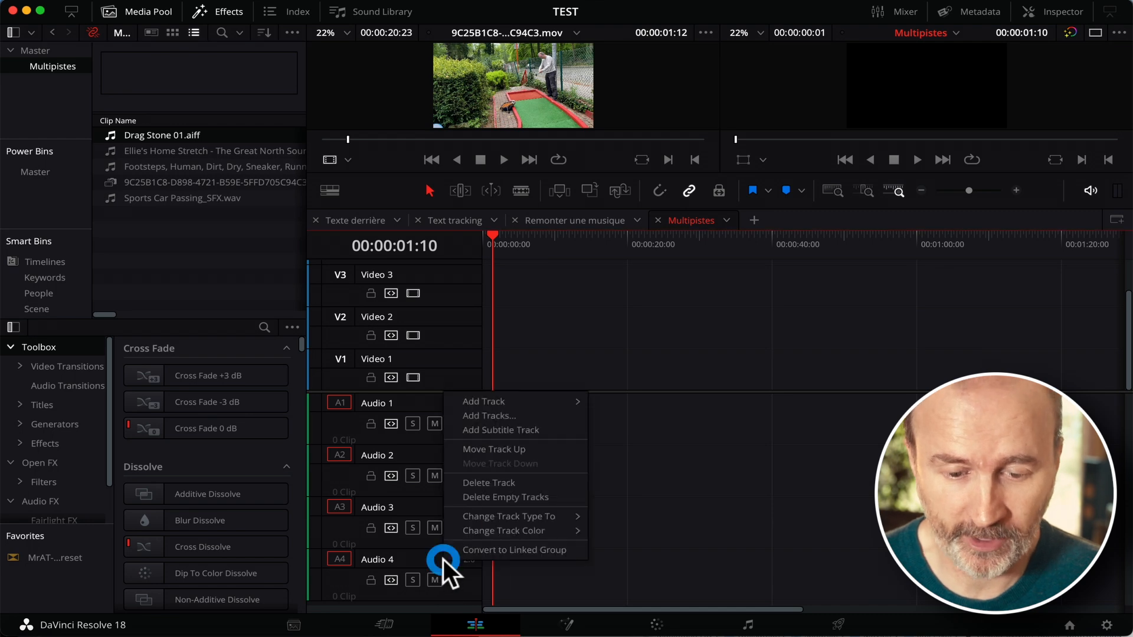
{"action": "mouse_move", "coordinate": [552, 396]}
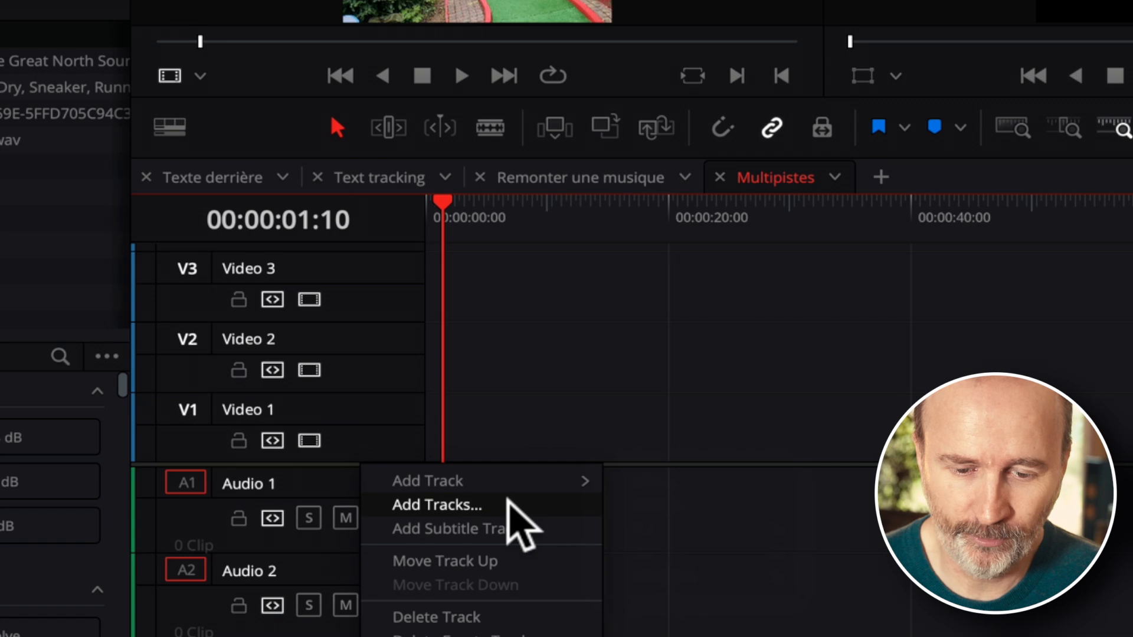
{"action": "left_click", "coordinate": [507, 505]}
{"action": "left_click", "coordinate": [580, 276]}
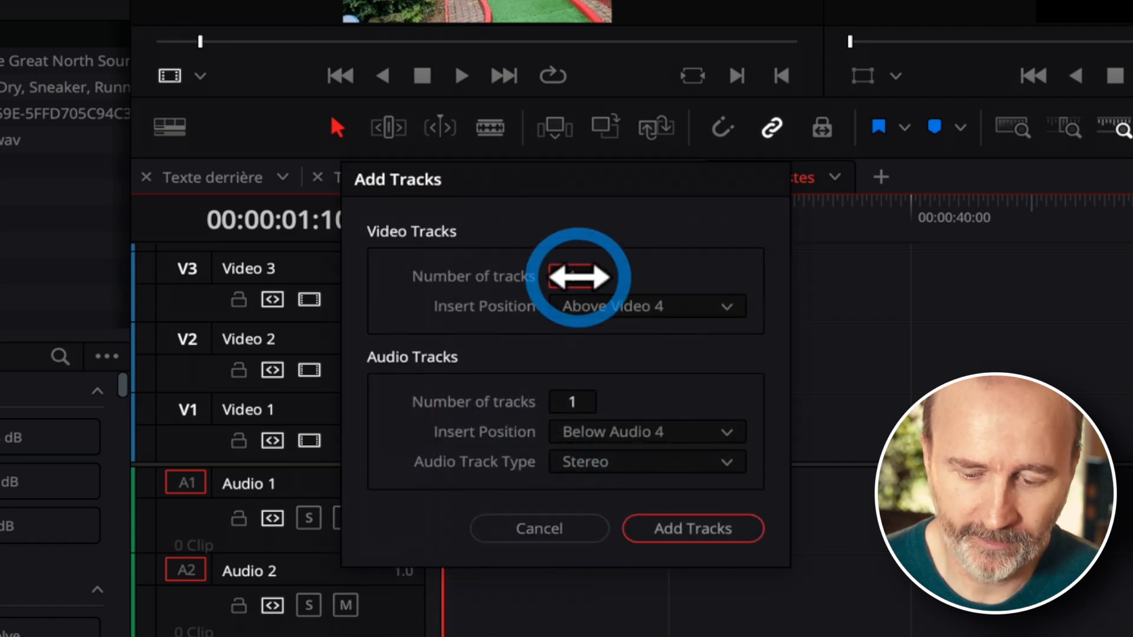
{"action": "left_click", "coordinate": [573, 402]}
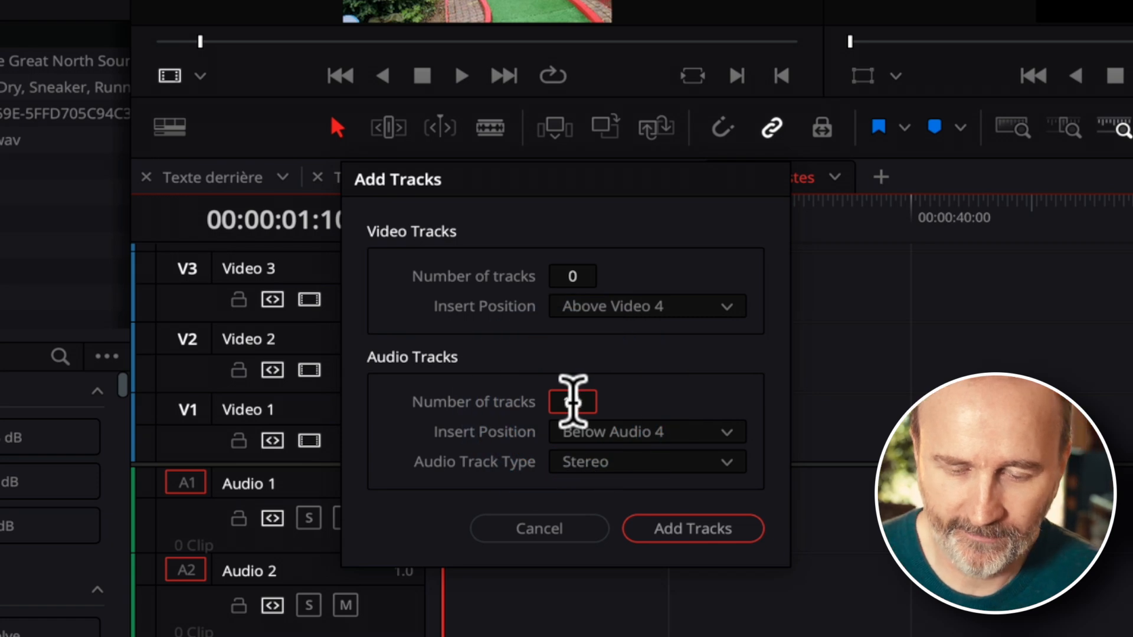
{"action": "left_click", "coordinate": [643, 457]}
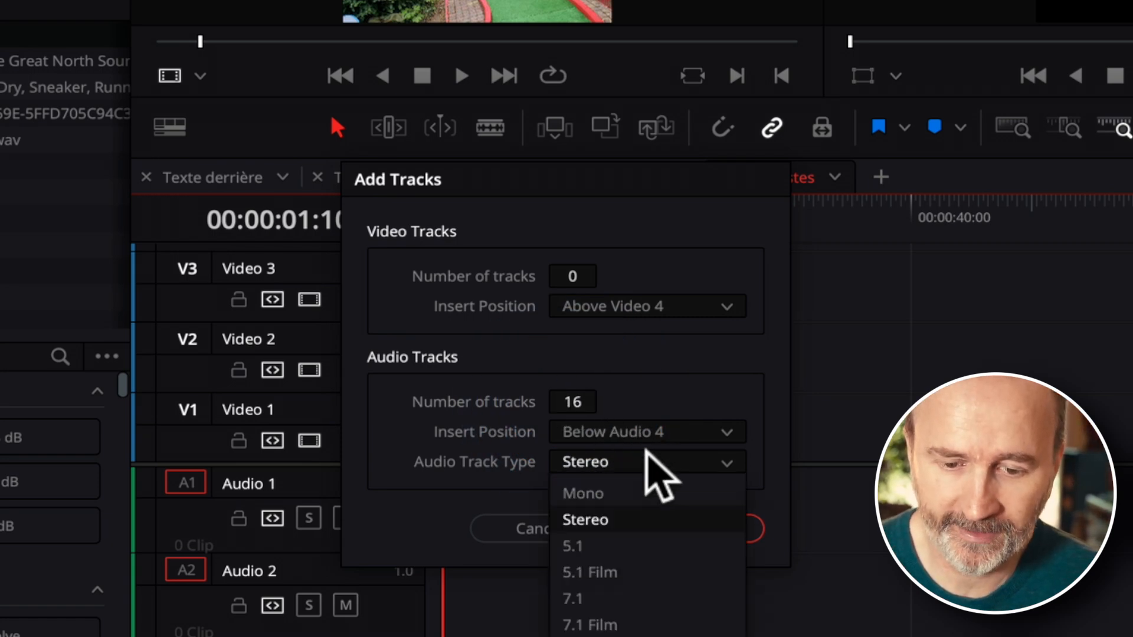
{"action": "left_click", "coordinate": [646, 489]}
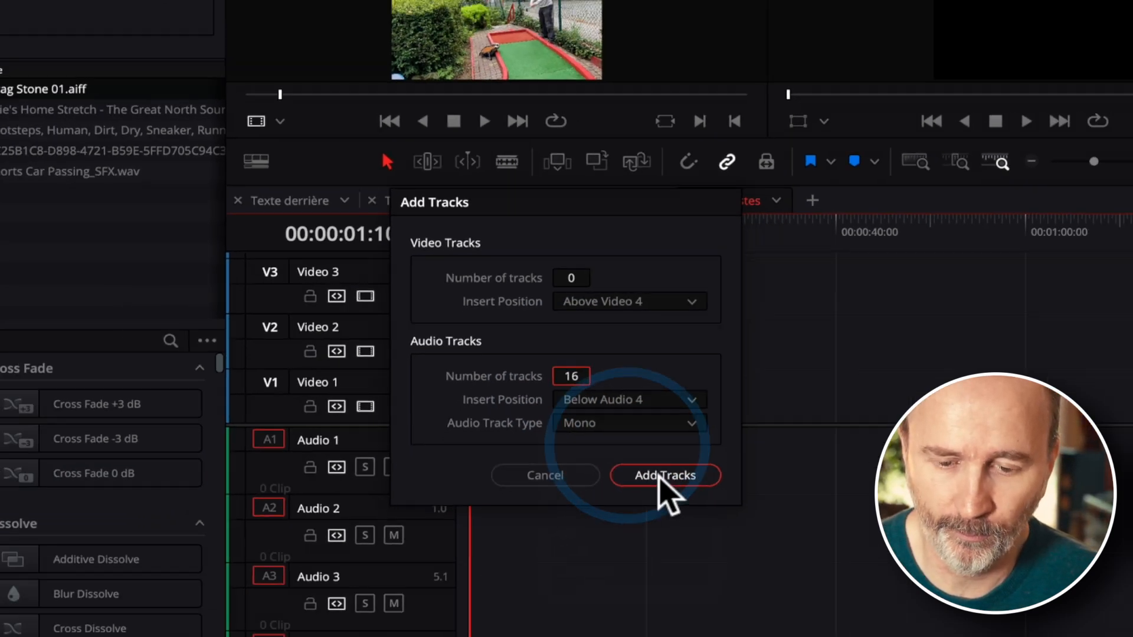
{"action": "left_click", "coordinate": [663, 476]}
- Place Drag Stone 01.aiff at the timeline start from track Audio 5 down and show the timeline on the Fairlight page
{"action": "scroll", "coordinate": [453, 467], "scroll_direction": "down", "scroll_amount": 2}
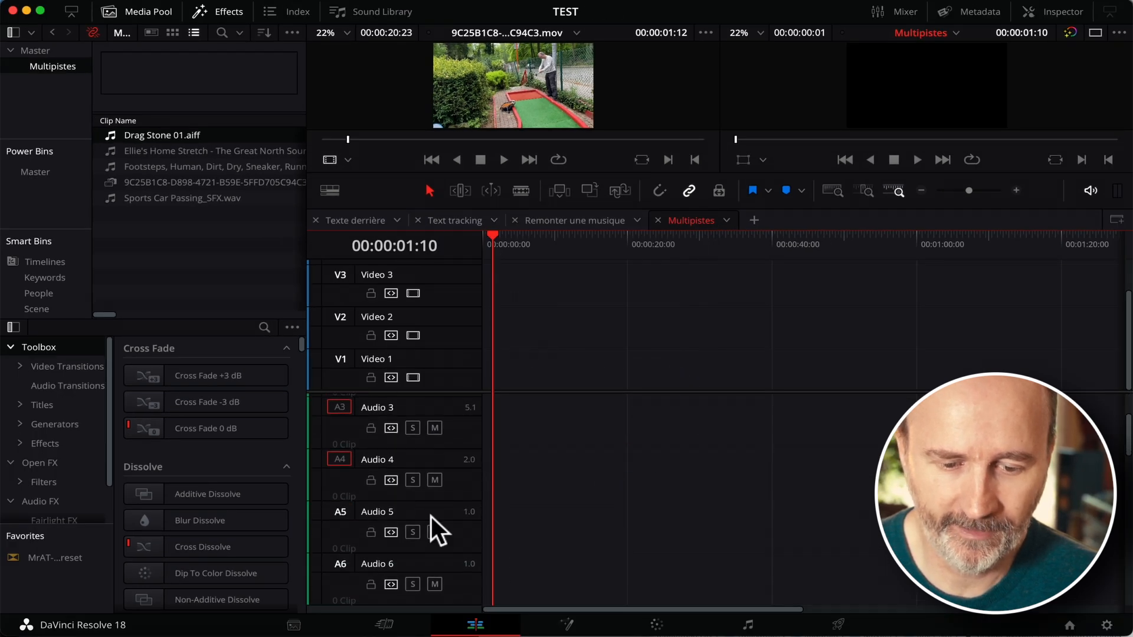
{"action": "left_click_drag", "start_coordinate": [136, 132], "coordinate": [487, 498]}
{"action": "key", "text": "shift+7"}
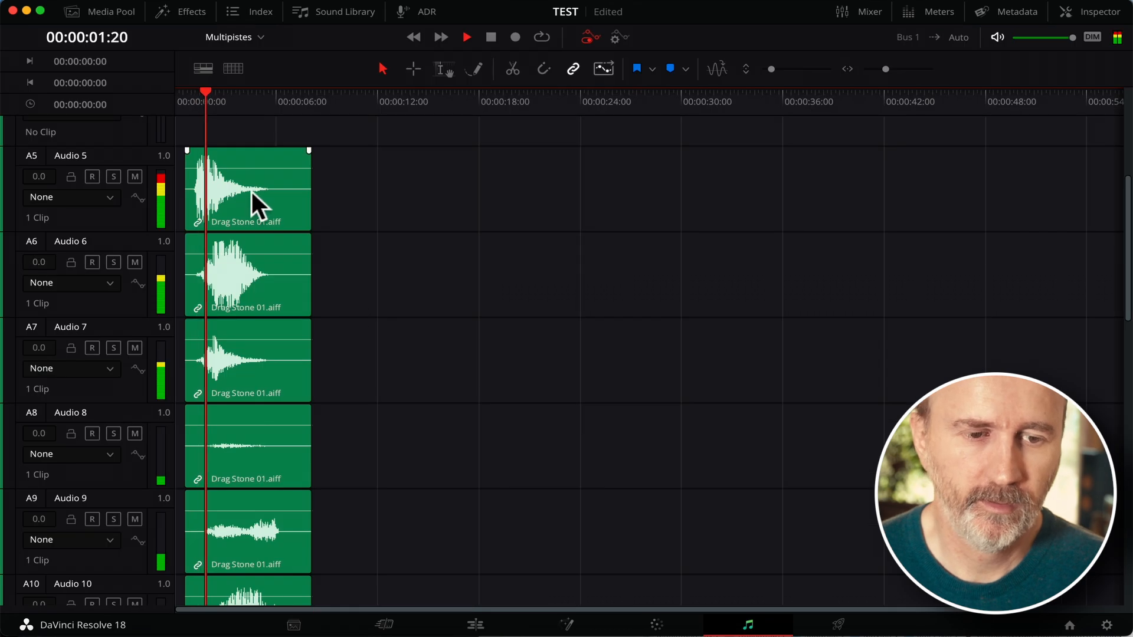
- Solo tracks Audio 5, 6, 7 and 9 one at a time and play the clip to hear each channel separately
{"action": "left_click", "coordinate": [113, 177]}
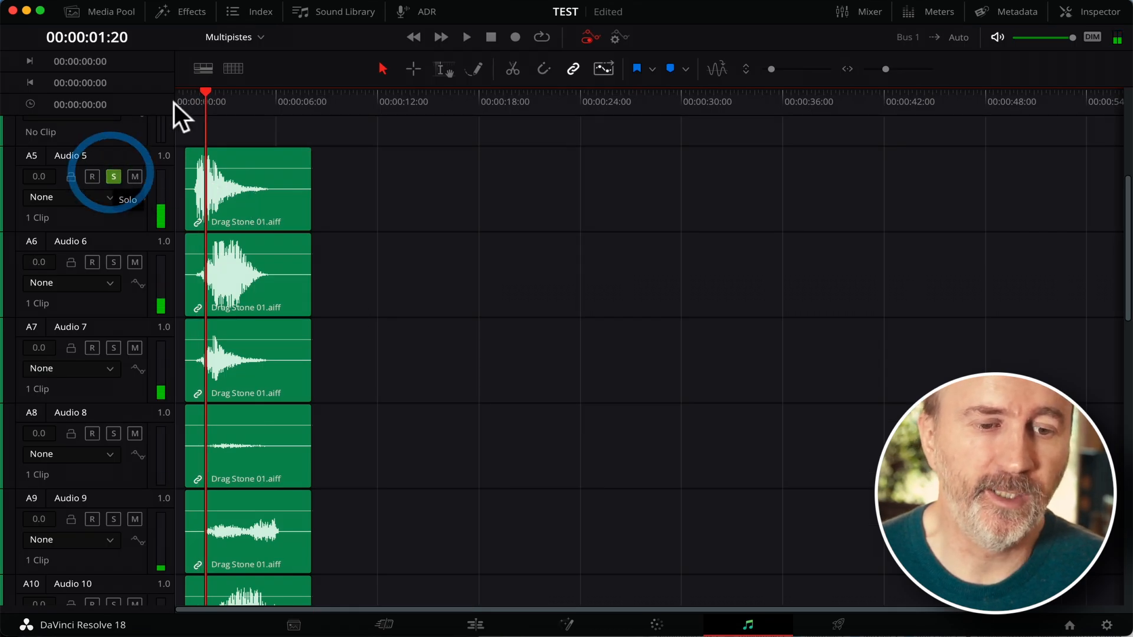
{"action": "left_click", "coordinate": [195, 94]}
{"action": "key", "text": "space"}
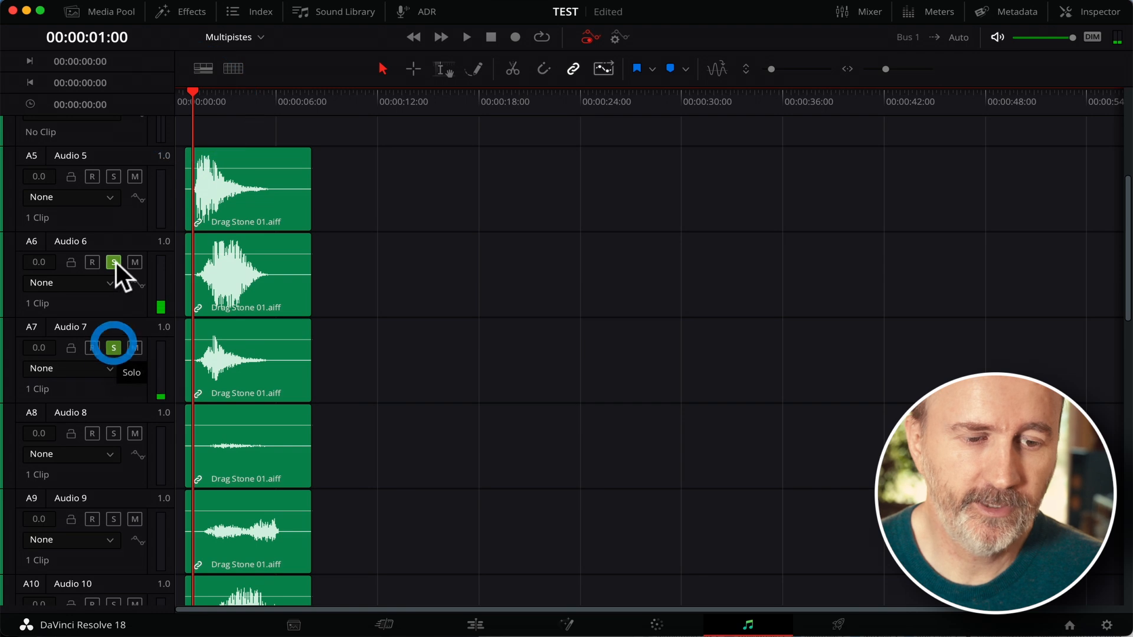
{"action": "left_click", "coordinate": [113, 262]}
{"action": "key", "text": "space"}
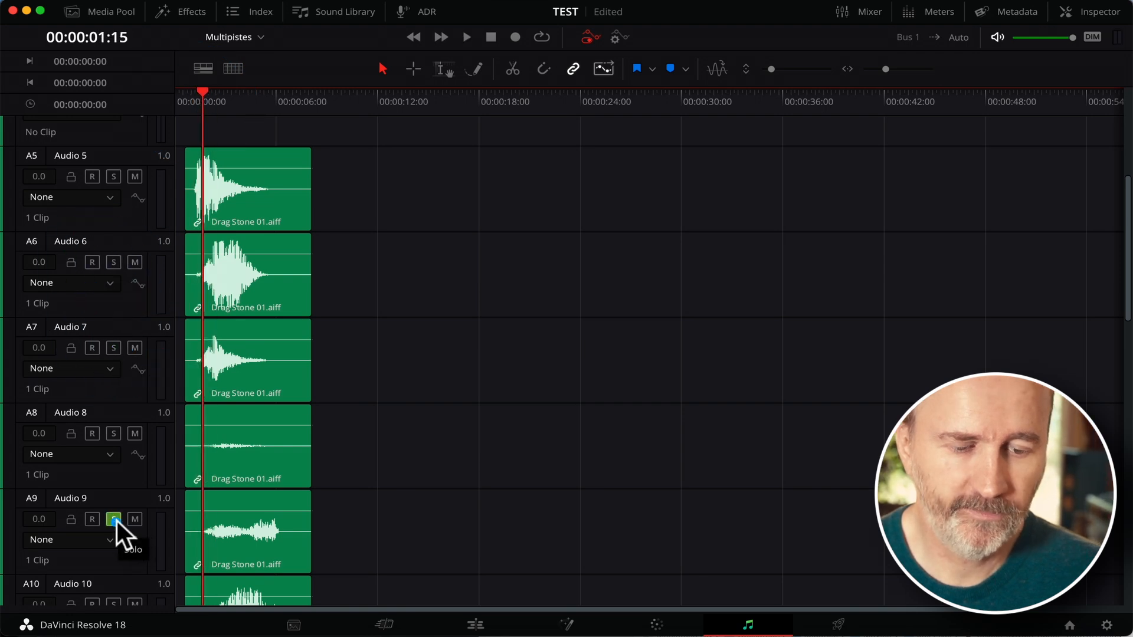
{"action": "left_click", "coordinate": [114, 520]}
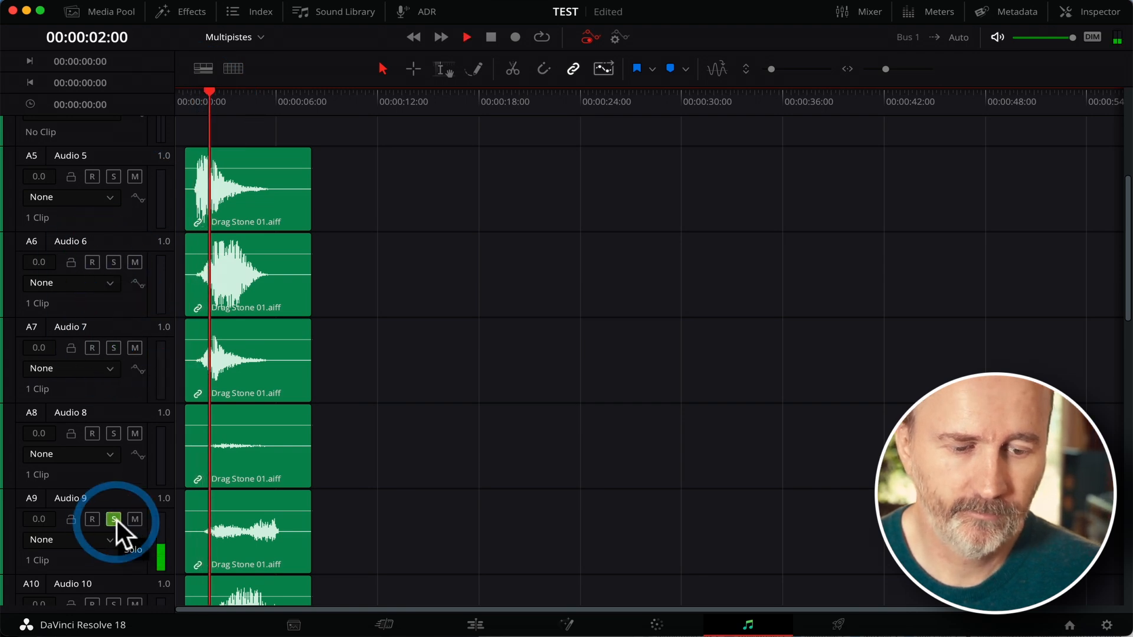
{"action": "key", "text": "space"}
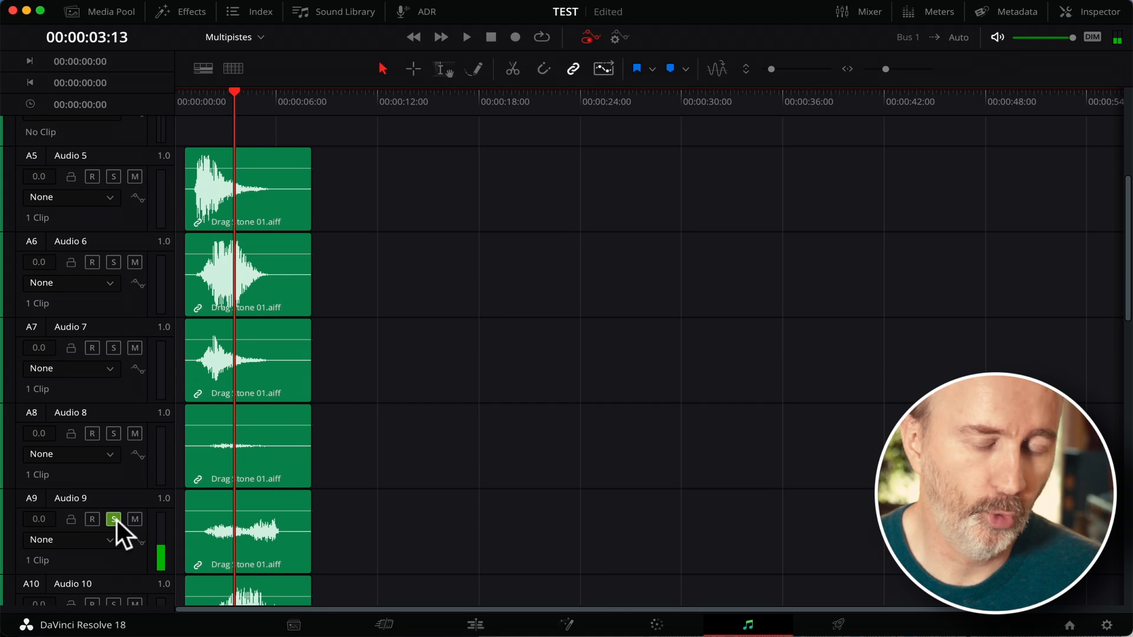
- Unlink the Drag Stone 01.aiff mono clips and delete the ones on tracks Audio 5 to Audio 8
{"action": "right_click", "coordinate": [268, 291]}
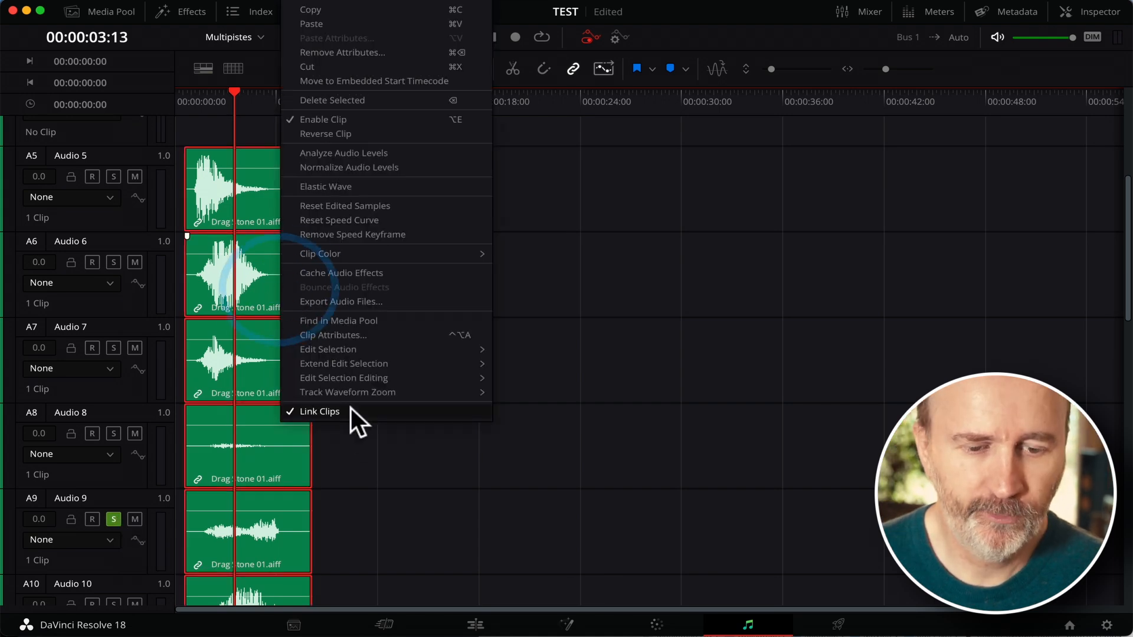
{"action": "left_click", "coordinate": [352, 413]}
{"action": "left_click", "coordinate": [351, 185]}
{"action": "left_click_drag", "start_coordinate": [387, 198], "coordinate": [214, 443]}
{"action": "key", "text": "Delete"}
{"action": "scroll", "coordinate": [338, 426], "scroll_direction": "down", "scroll_amount": 3}
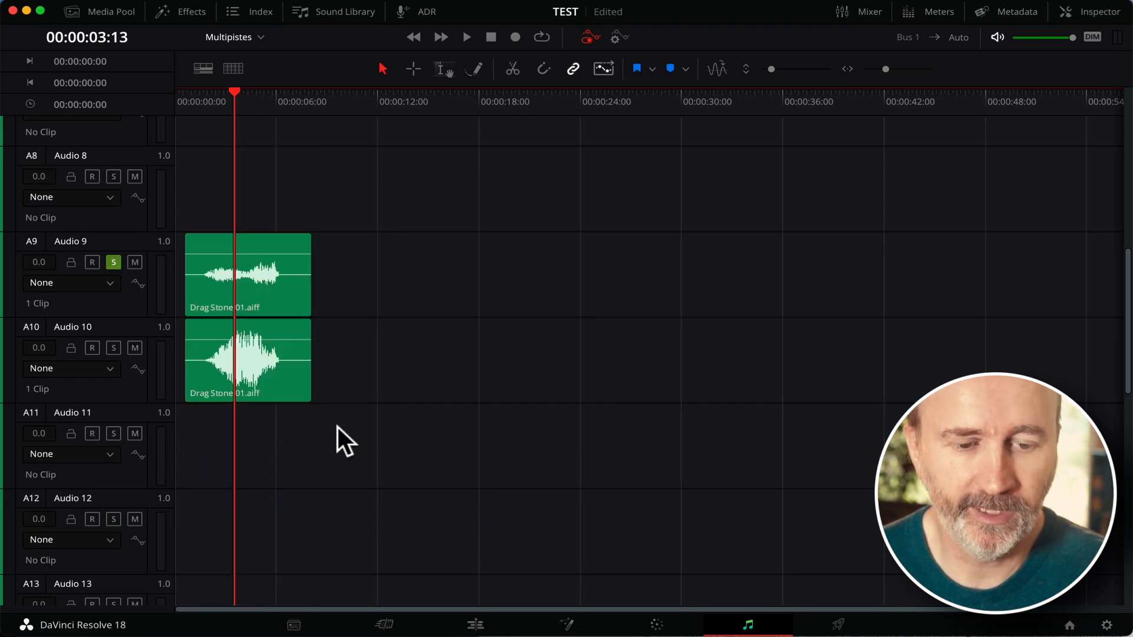
{"action": "left_click_drag", "start_coordinate": [295, 381], "coordinate": [259, 417]}
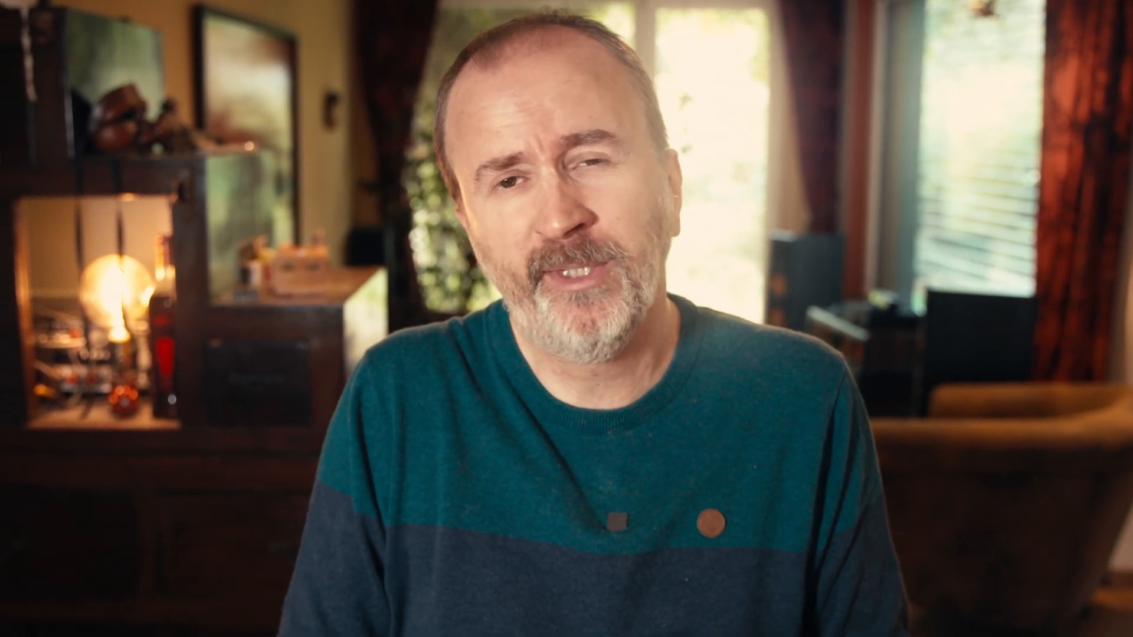
- Set the audio clip attributes of Drag Stone 01.aiff to a single Adaptive 6 track using embedded channels 1 to 6
{"action": "right_click", "coordinate": [129, 133]}
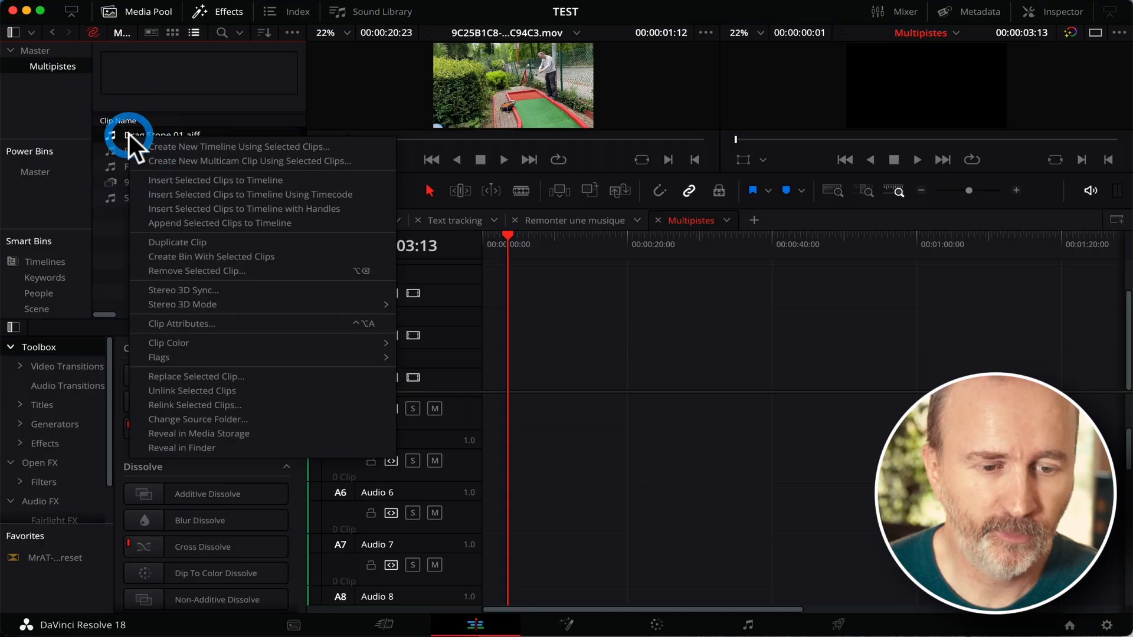
{"action": "left_click", "coordinate": [193, 323]}
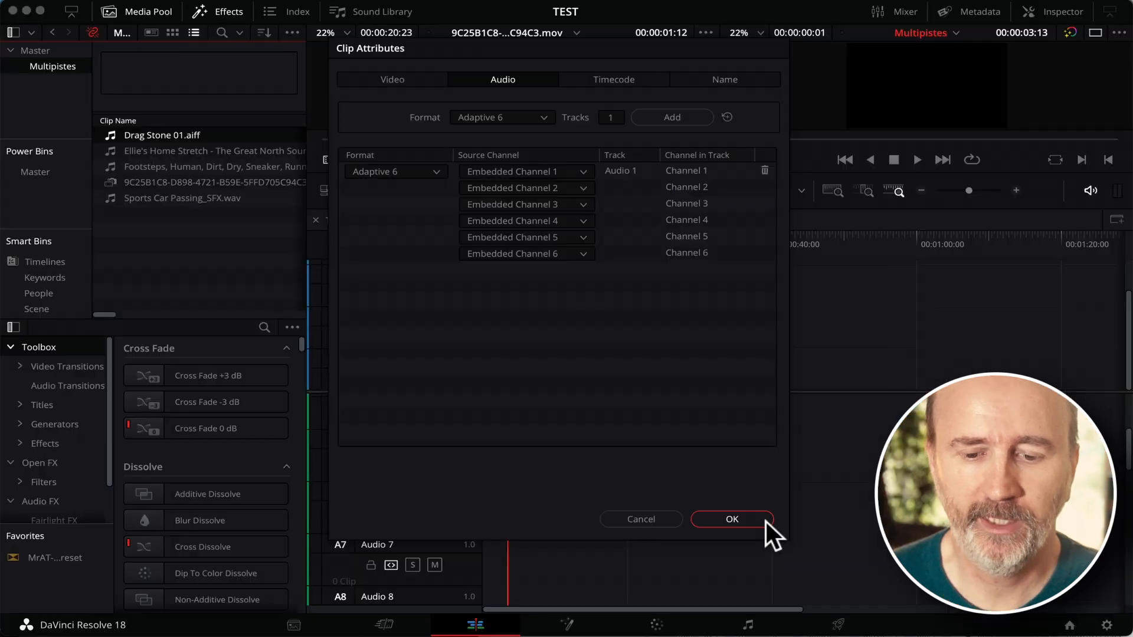
{"action": "left_click", "coordinate": [762, 522]}
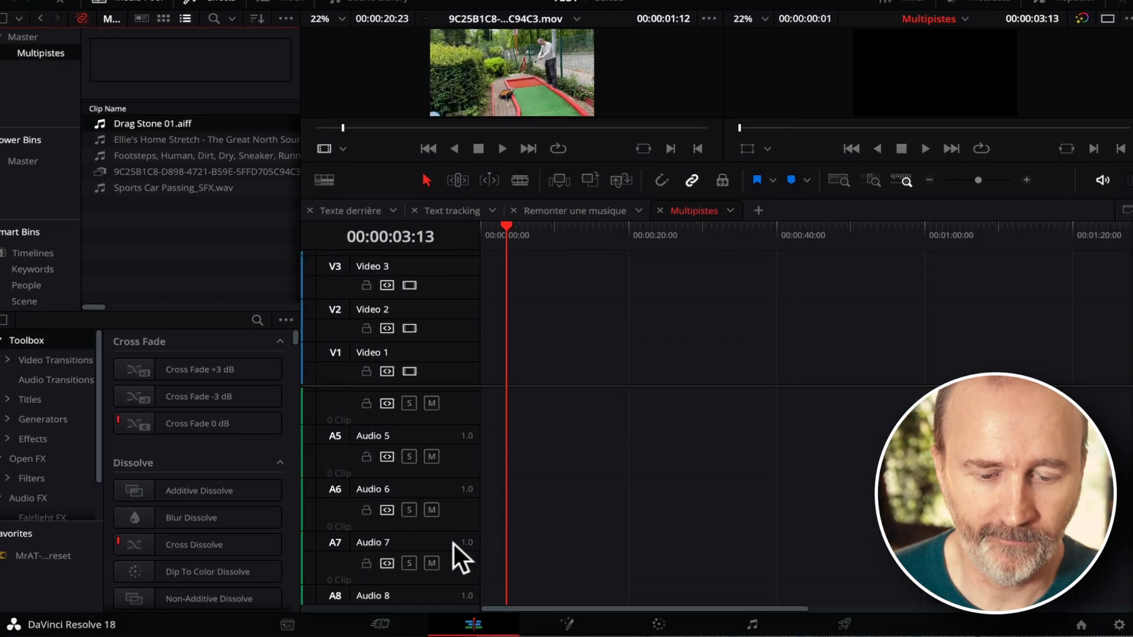
- Change the type of track Audio 7 from mono to Adaptive with 6 channels
{"action": "right_click", "coordinate": [455, 544]}
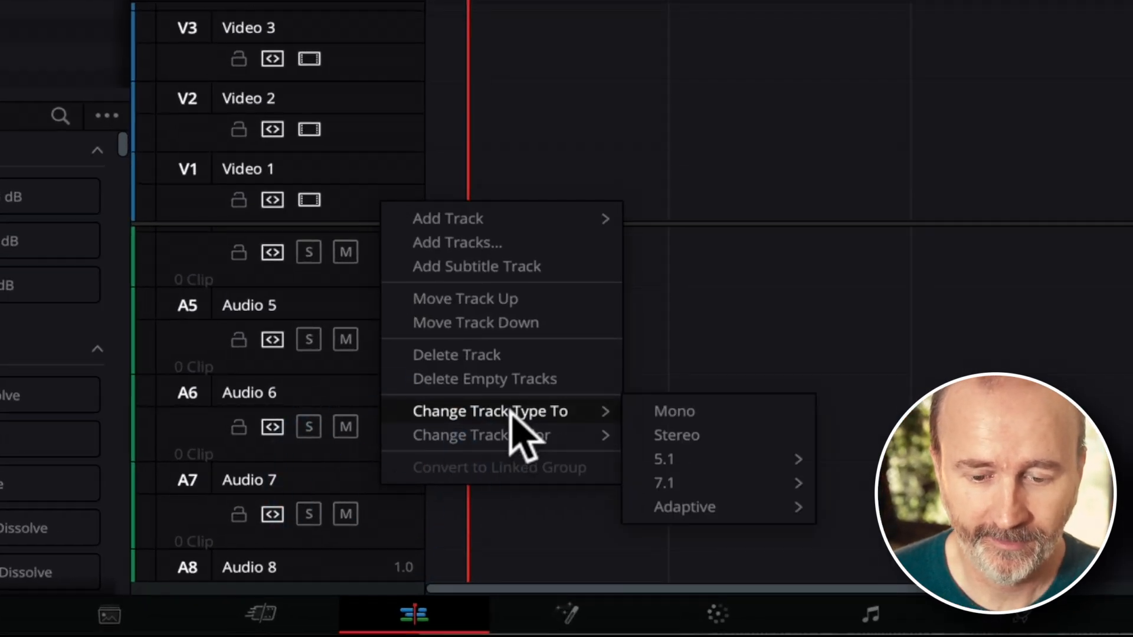
{"action": "mouse_move", "coordinate": [706, 504]}
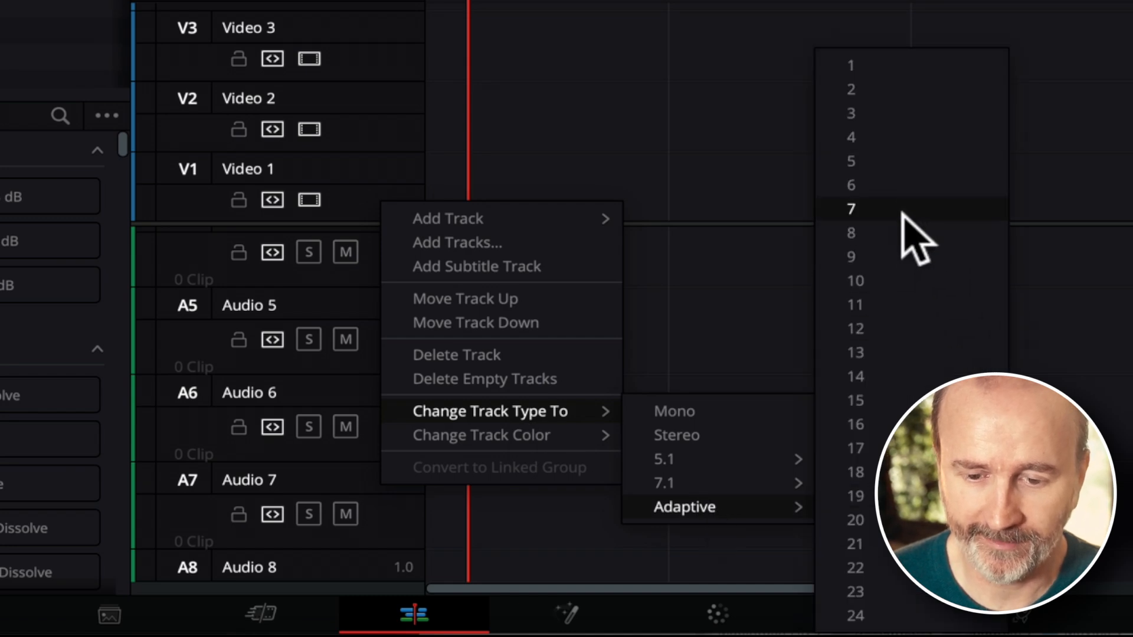
{"action": "left_click", "coordinate": [903, 185]}
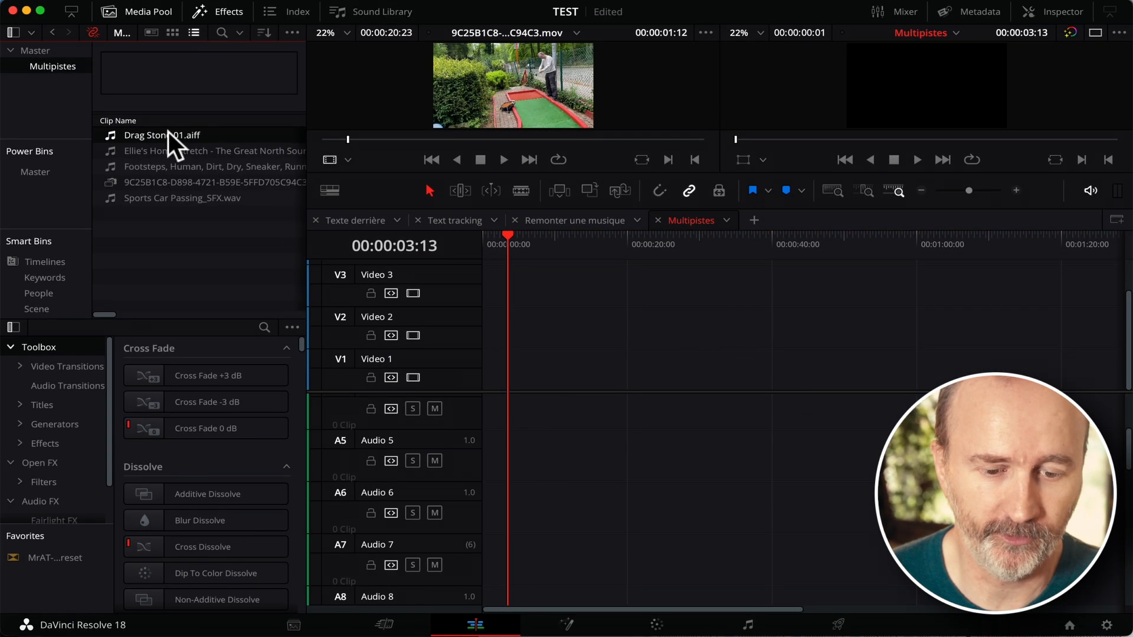
- Place Drag Stone 01.aiff at the timeline start on track Audio 7 and show its separate channels on the Fairlight page
{"action": "left_click_drag", "start_coordinate": [169, 133], "coordinate": [526, 525]}
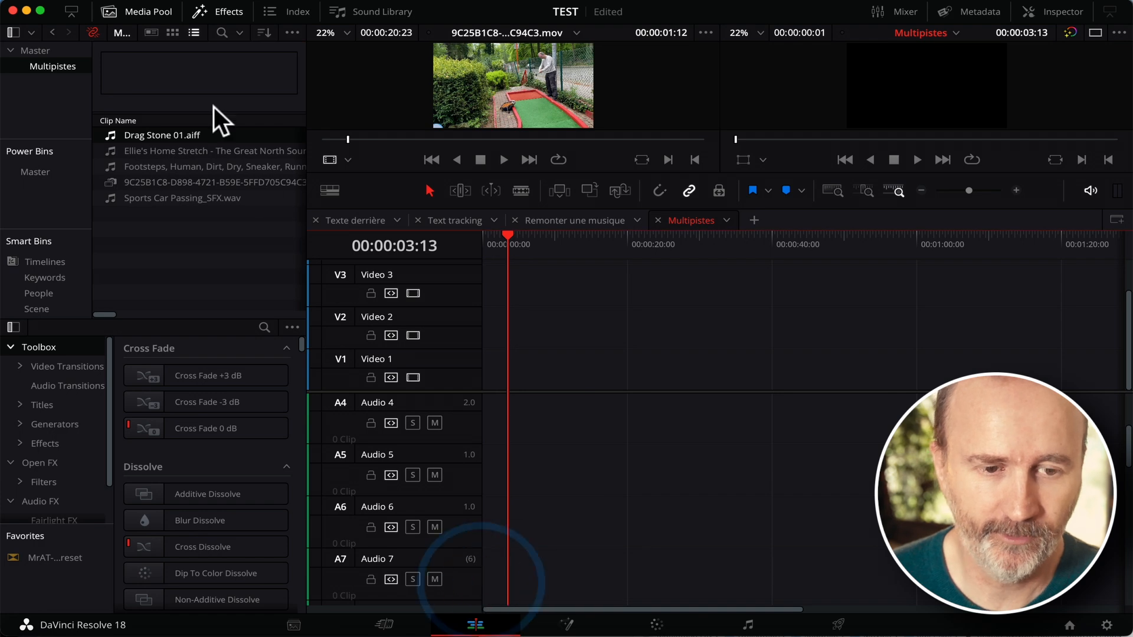
{"action": "left_click", "coordinate": [748, 624]}
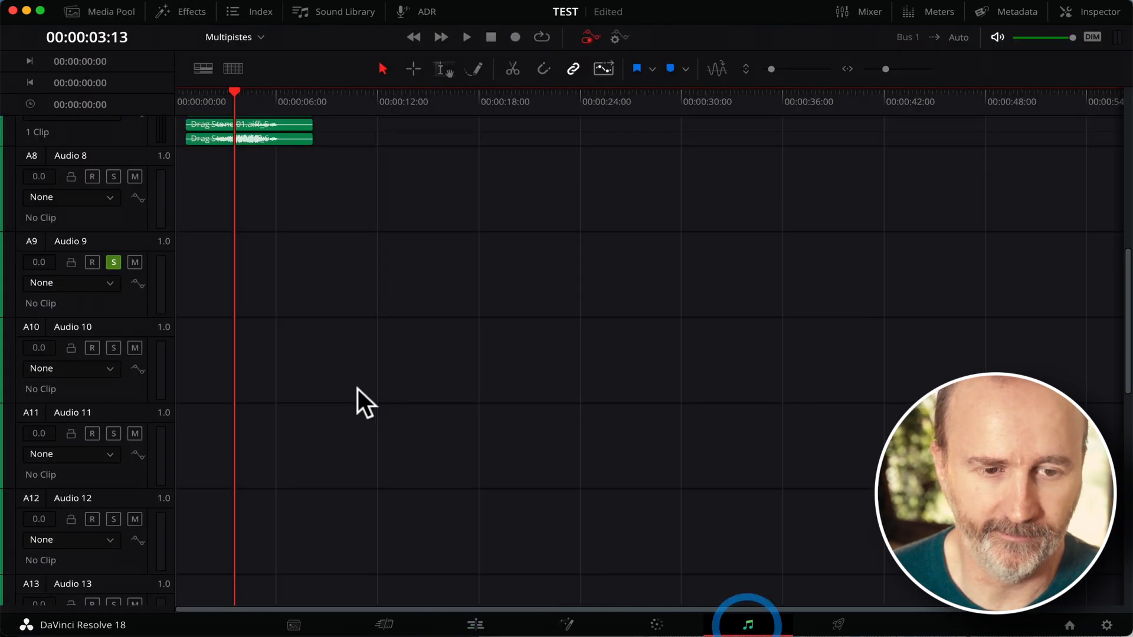
{"action": "scroll", "coordinate": [224, 276], "scroll_direction": "up", "scroll_amount": 5}
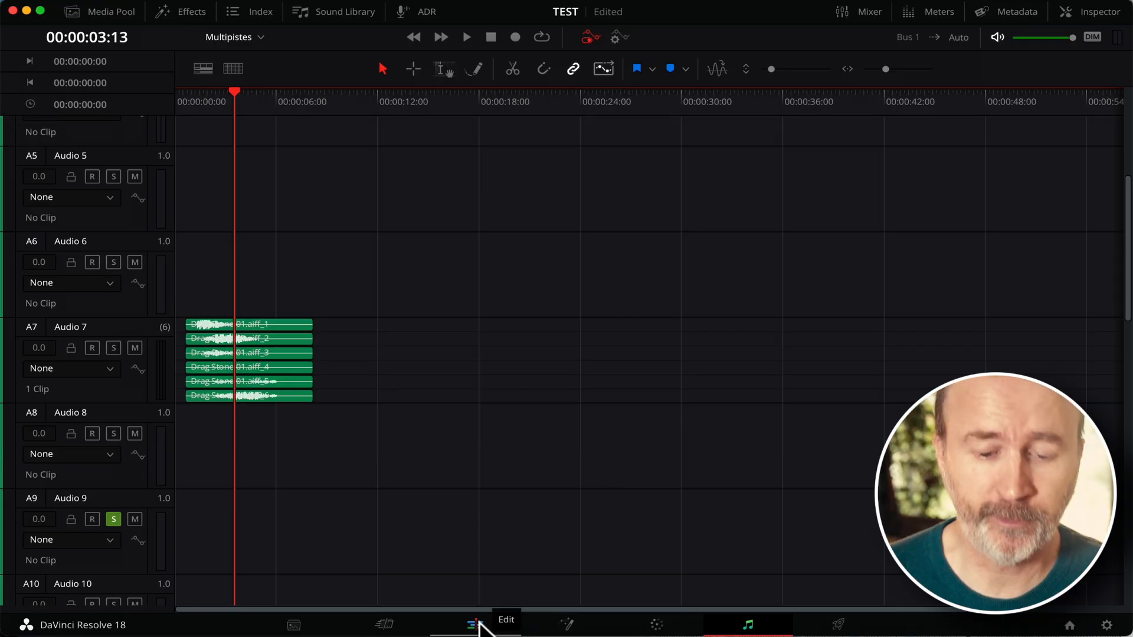
- Return to the Edit page and undo the placement of Drag Stone 01.aiff on track Audio 7
{"action": "left_click", "coordinate": [476, 625]}
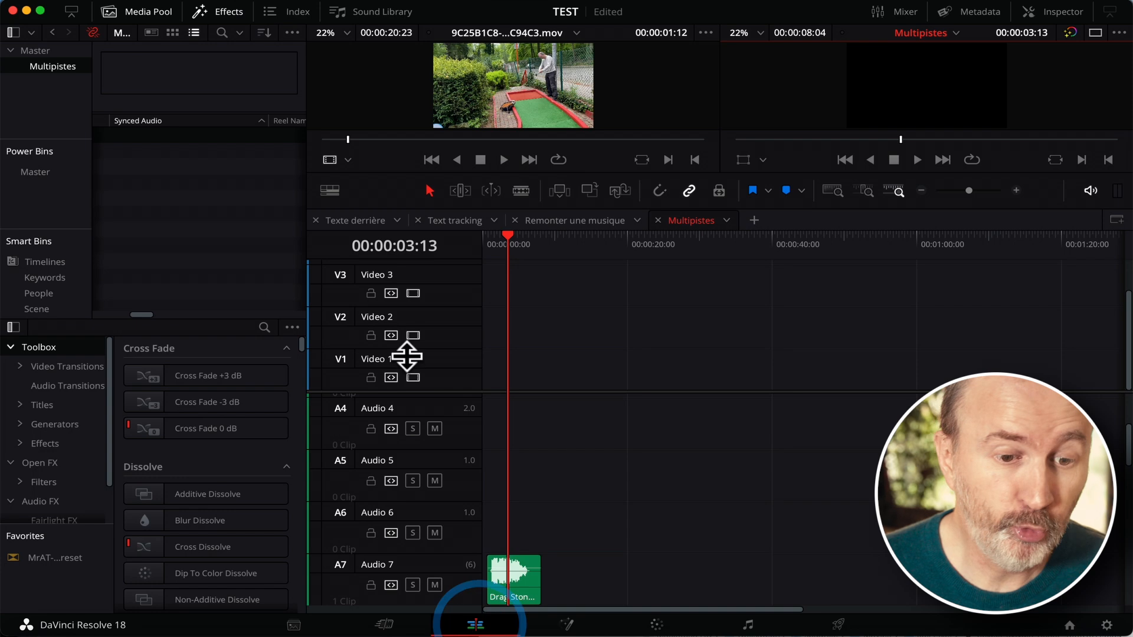
{"action": "scroll", "coordinate": [208, 208], "scroll_direction": "left", "scroll_amount": 10}
{"action": "key", "text": "super+z"}
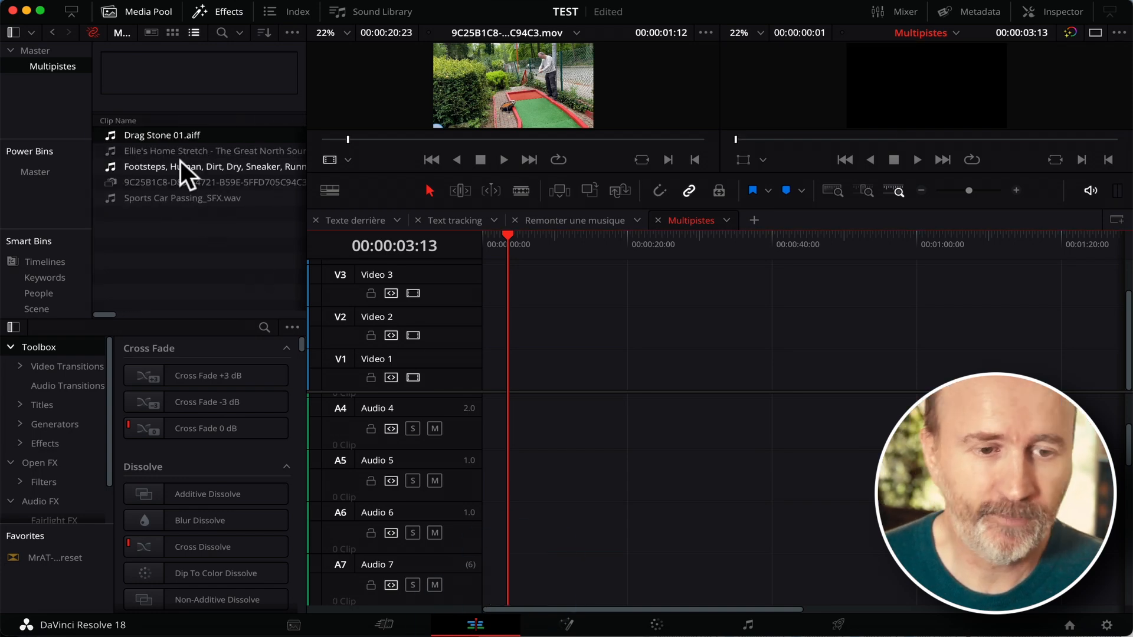
- Add one Mono track to the audio clip attributes of Drag Stone 01.aiff and set its source channel to Embedded Channel 6
{"action": "right_click", "coordinate": [124, 131]}
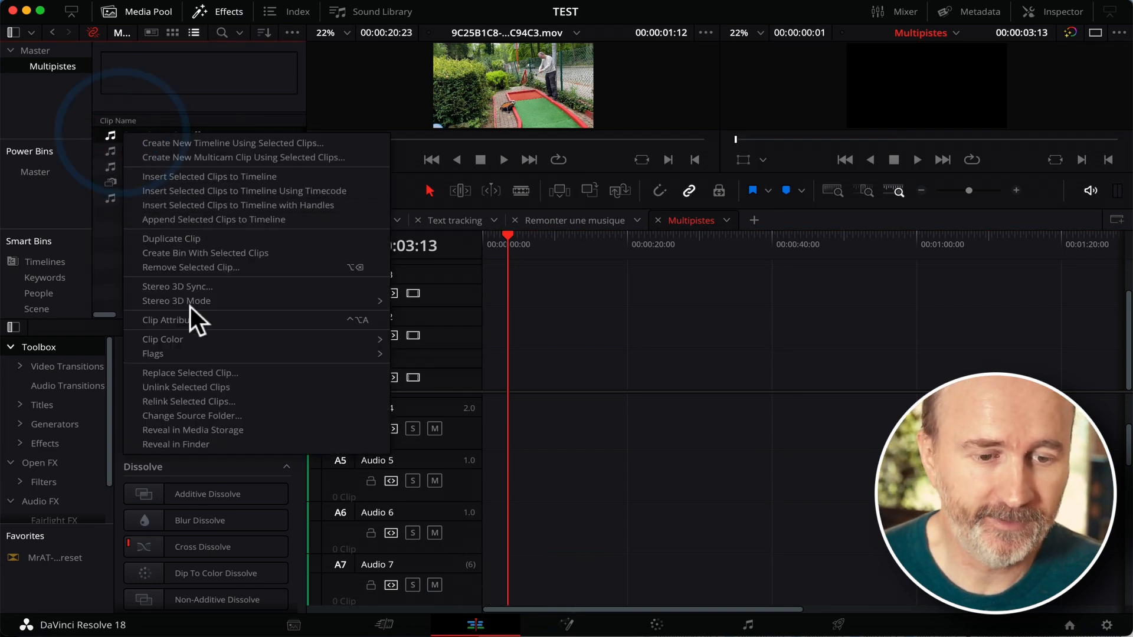
{"action": "left_click", "coordinate": [176, 320]}
{"action": "left_click", "coordinate": [512, 180]}
{"action": "left_click", "coordinate": [442, 180]}
{"action": "left_click", "coordinate": [760, 183]}
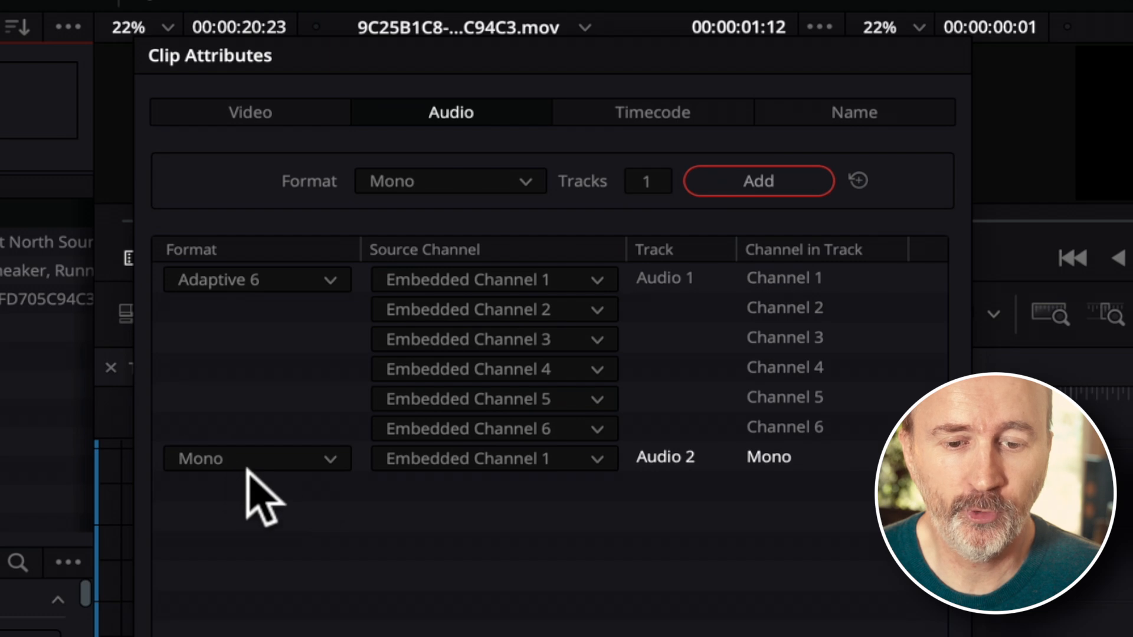
{"action": "left_click", "coordinate": [596, 460]}
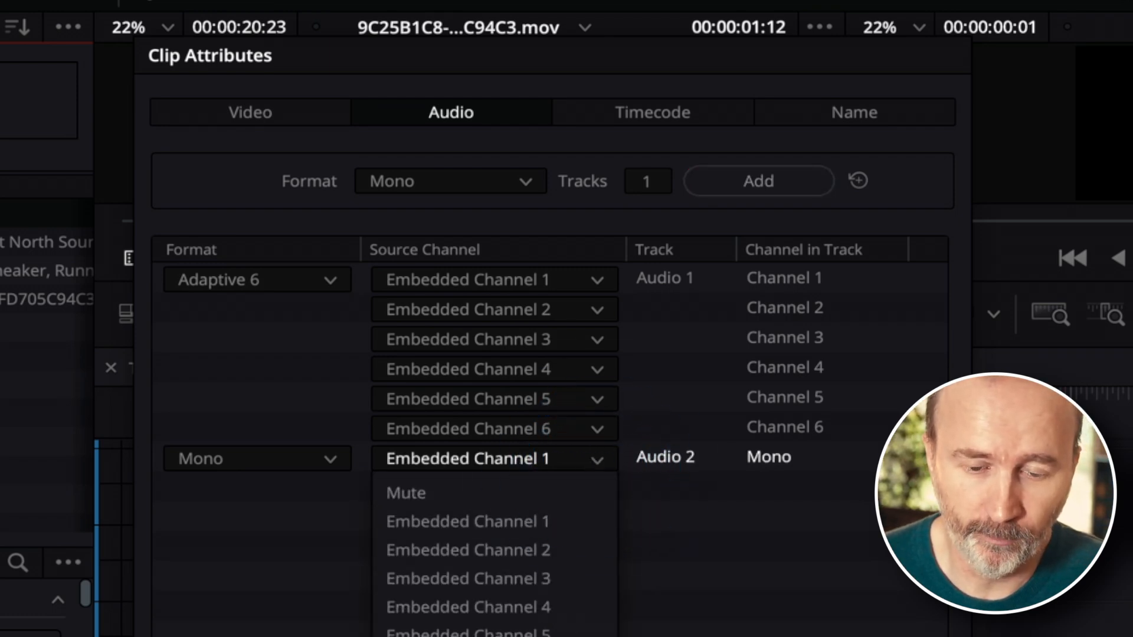
{"action": "left_click", "coordinate": [528, 635]}
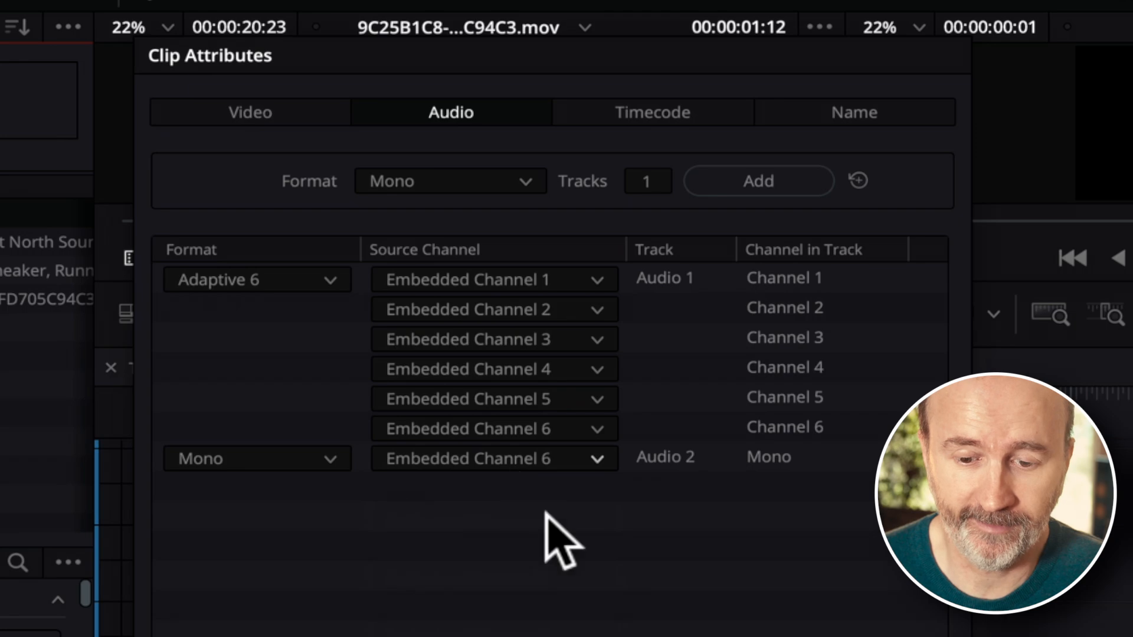
{"action": "left_click", "coordinate": [754, 533]}
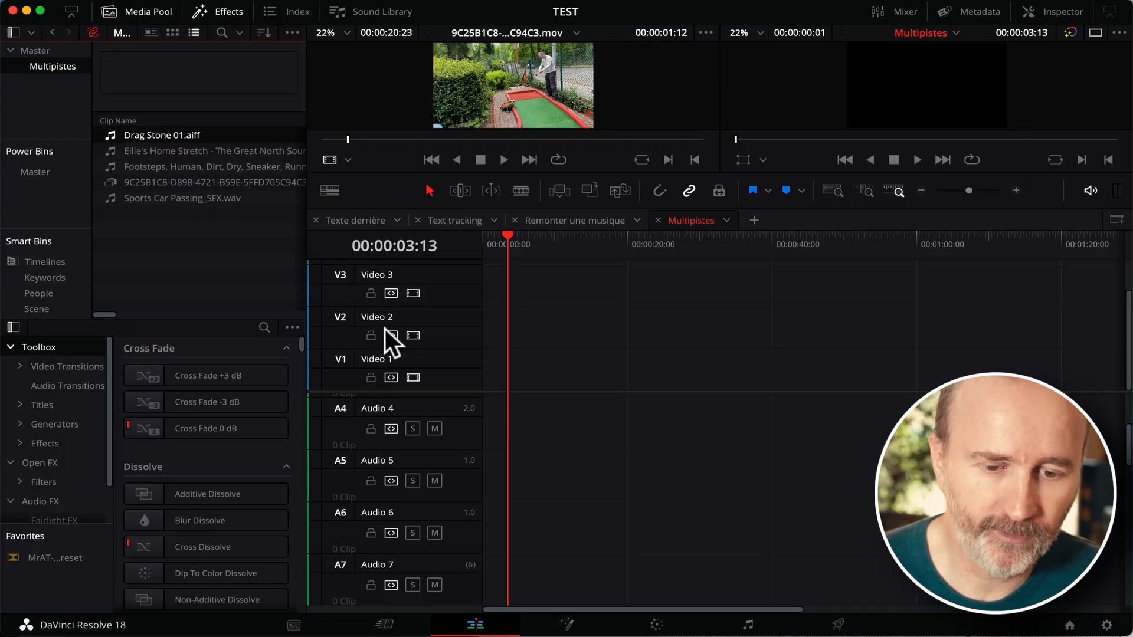
- Place Drag Stone 01.aiff at the timeline start, with its adaptive part on track Audio 7 and its mono part on Audio 8
{"action": "scroll", "coordinate": [519, 423], "scroll_direction": "down", "scroll_amount": 5}
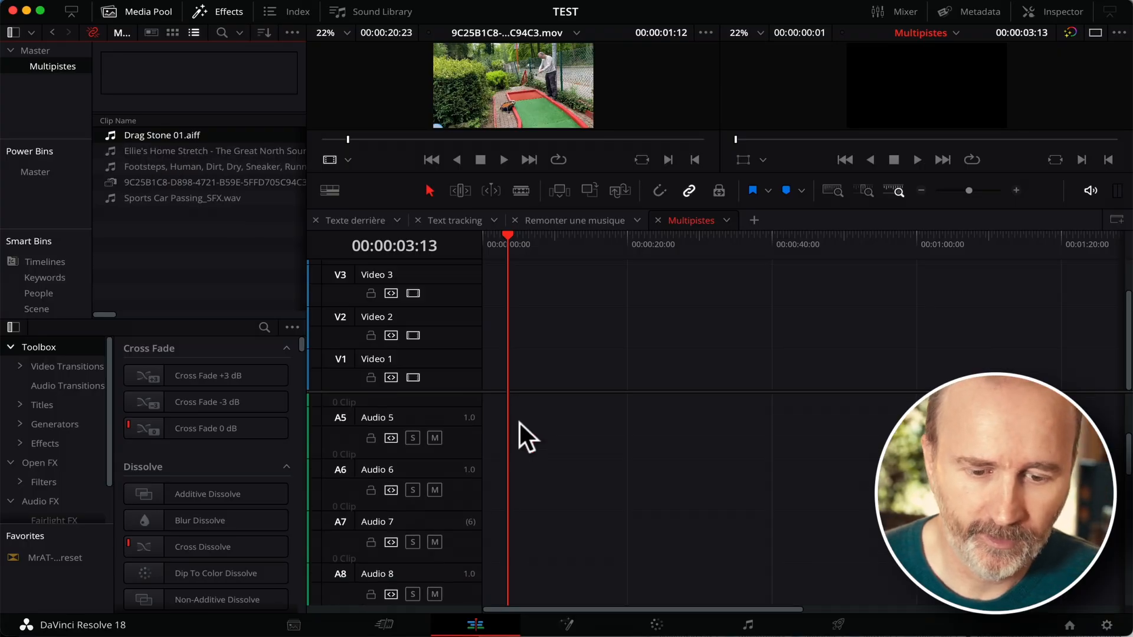
{"action": "left_click_drag", "start_coordinate": [155, 135], "coordinate": [509, 506]}
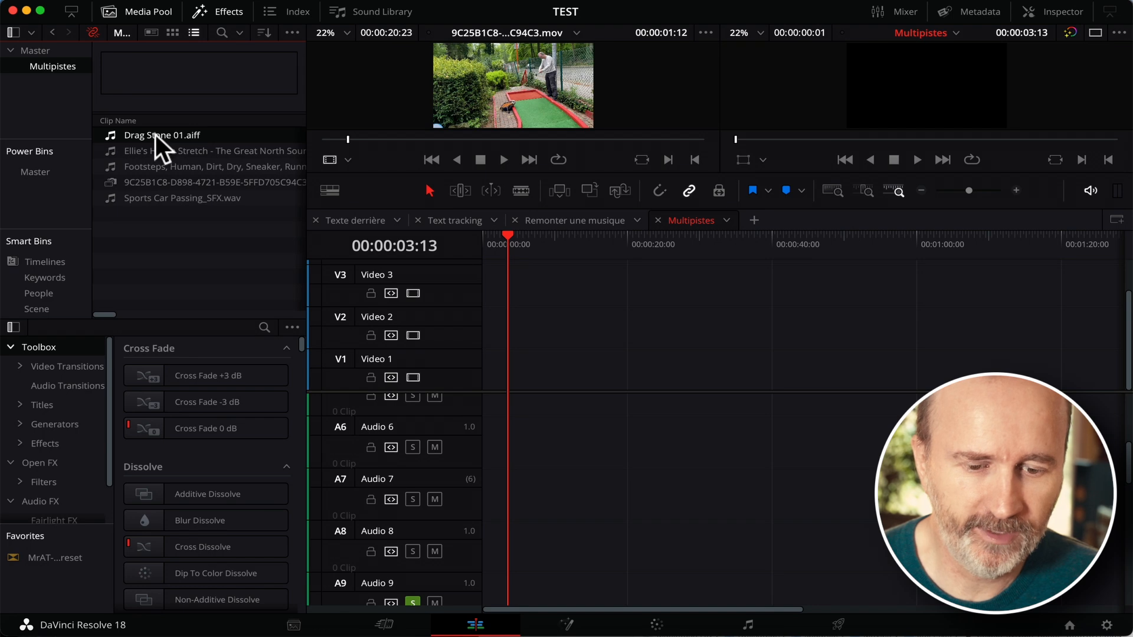
{"action": "left_click_drag", "start_coordinate": [470, 417], "coordinate": [427, 431]}
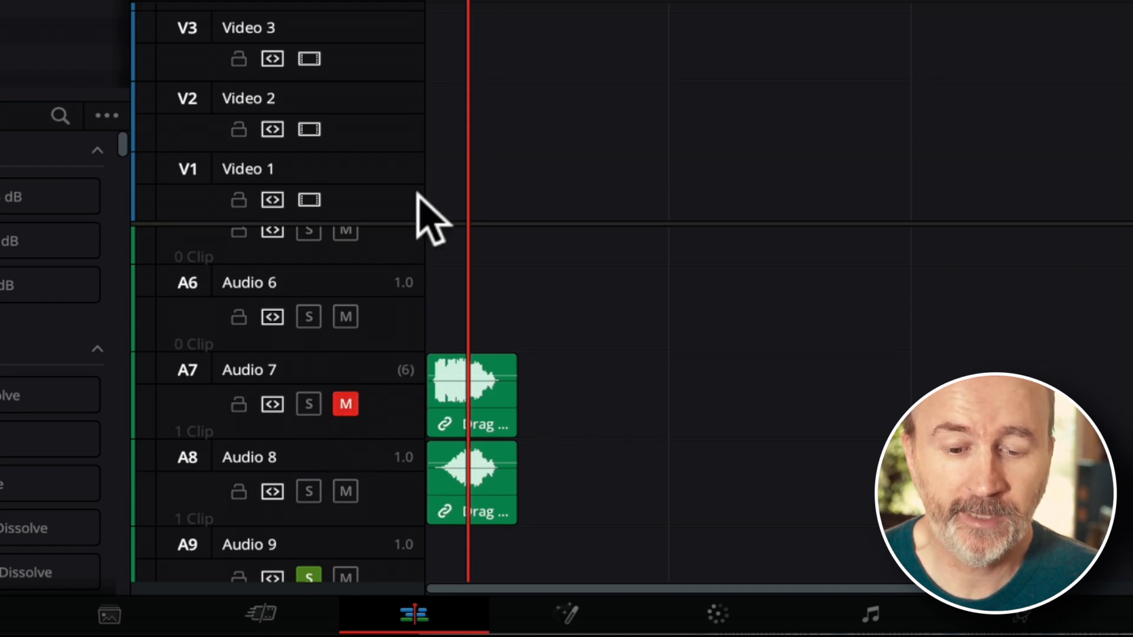
- Play the Drag Stone 01.aiff clips from near their start and unmute track Audio 7
{"action": "left_click", "coordinate": [442, 1]}
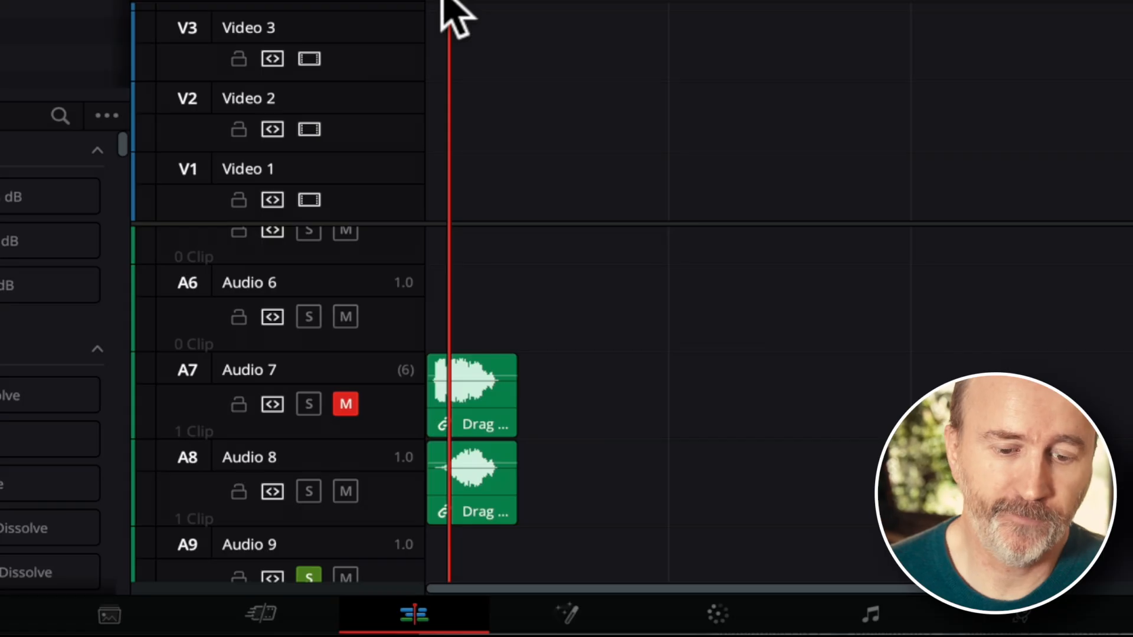
{"action": "left_click", "coordinate": [346, 405]}
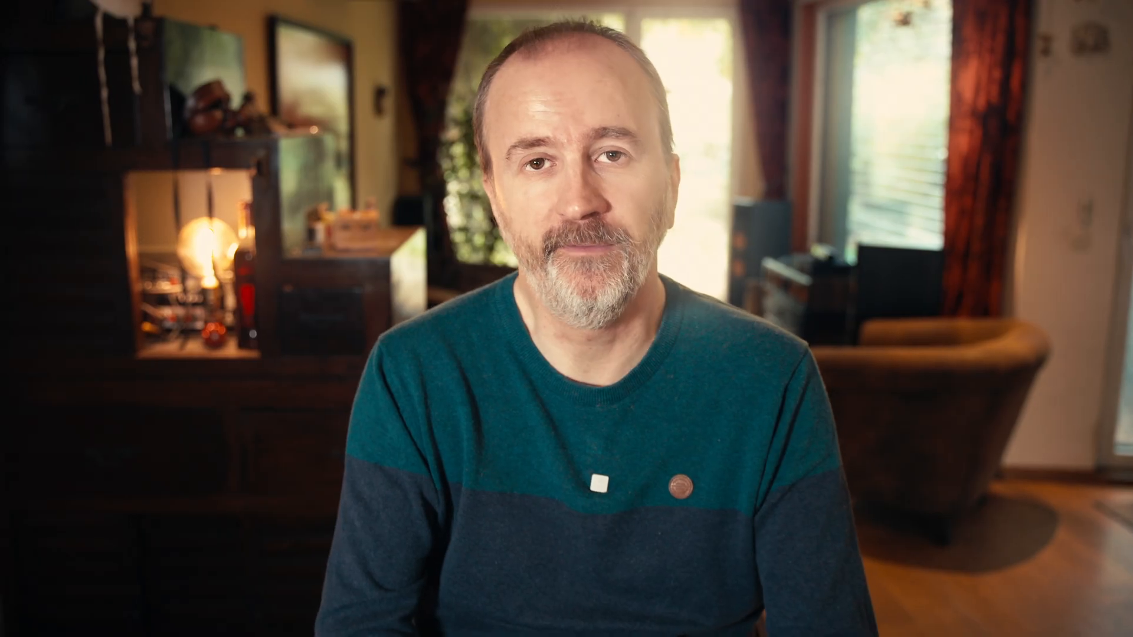